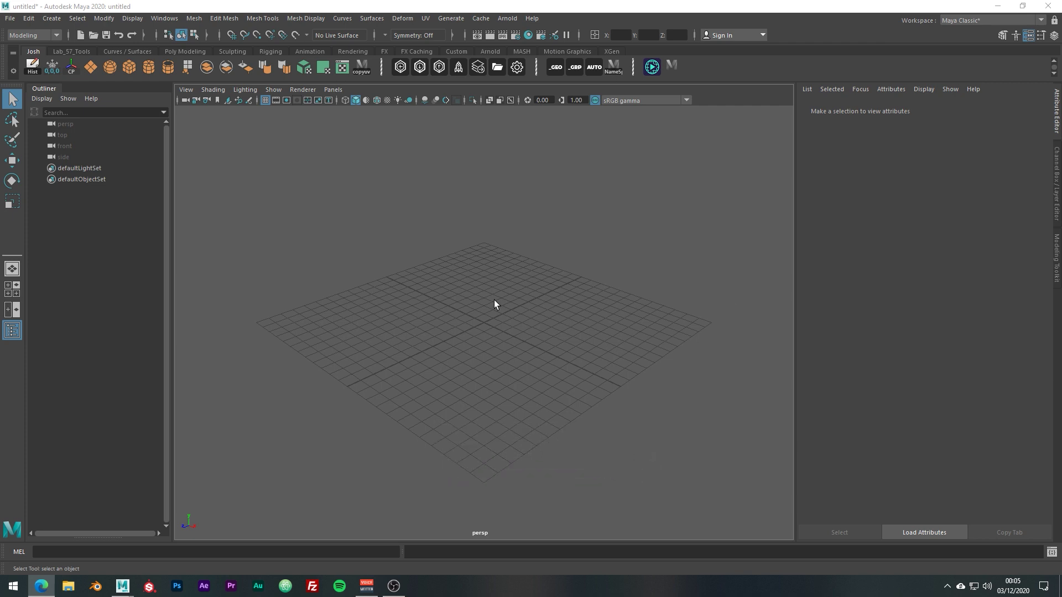
Draw a long polygon box on the Maya grid.
left_click(129, 67)
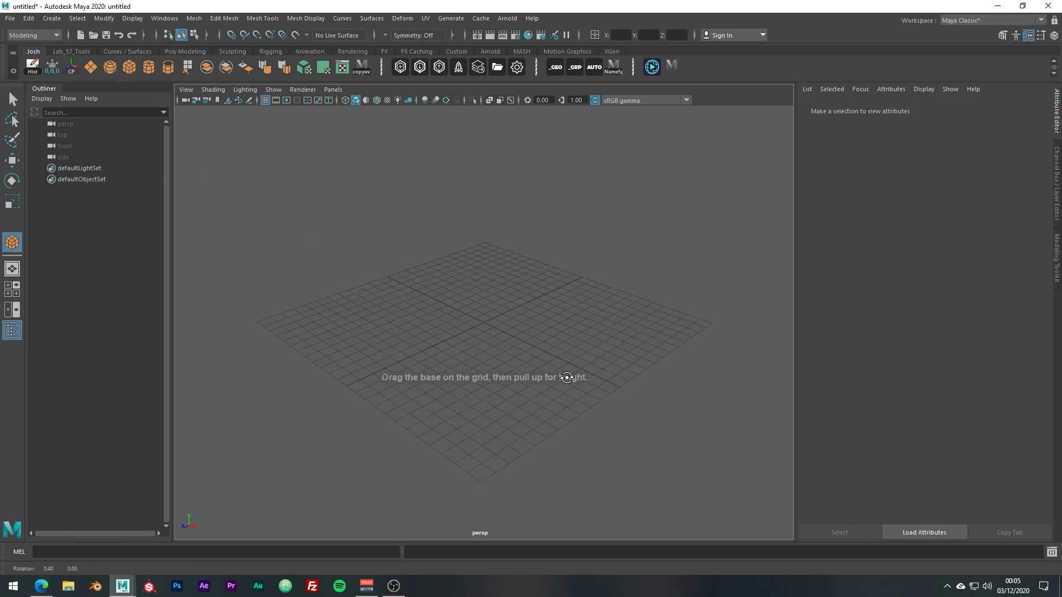
left_click_drag(569, 378, 607, 390, "alt")
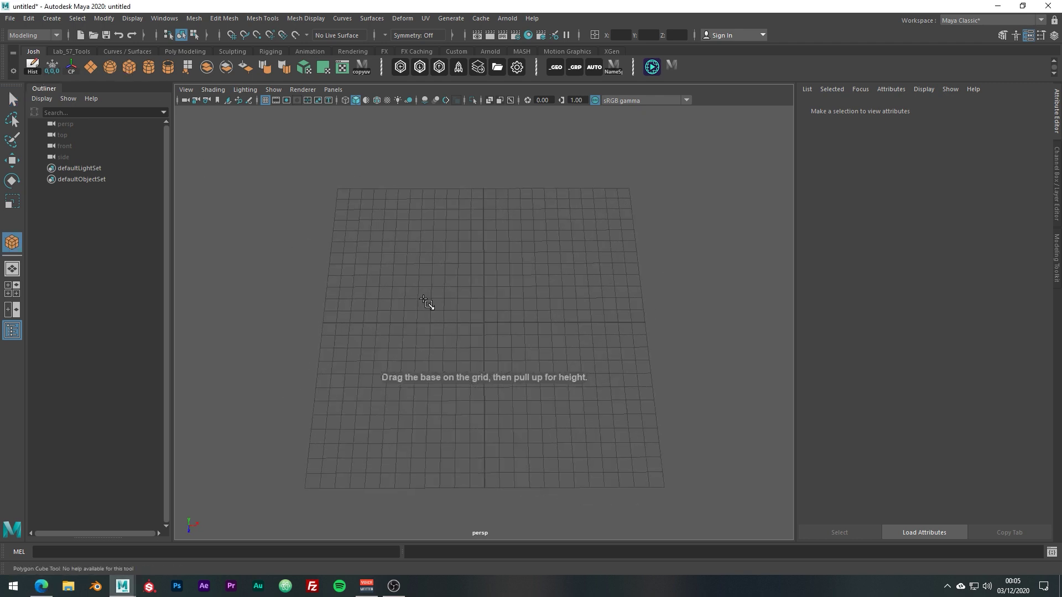
left_click_drag(423, 300, 524, 287)
key("f")
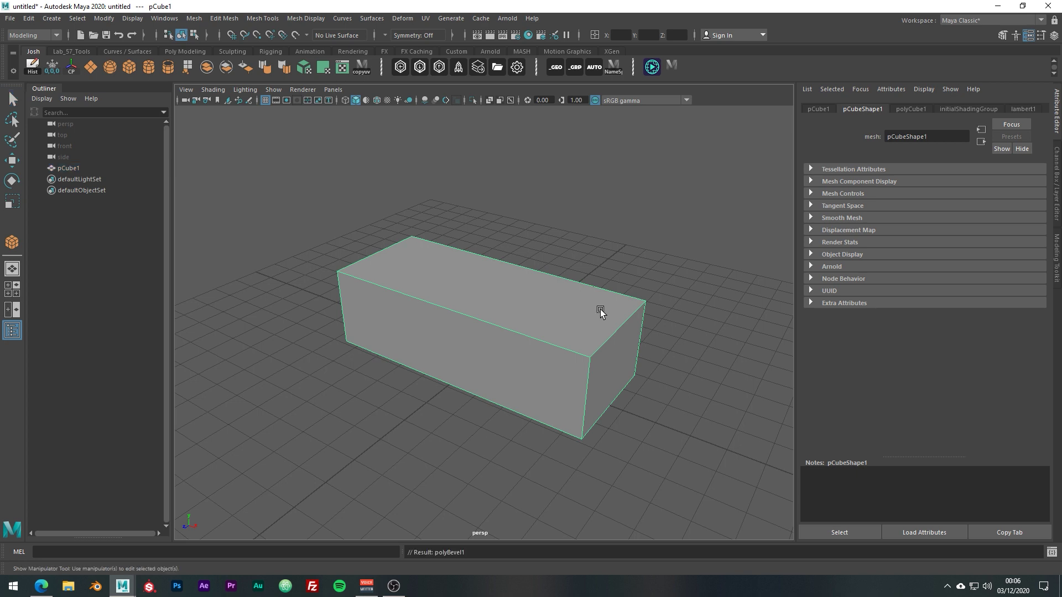
Bevel the box's edges with fraction 0.06 and 2 segments.
key("ctrl+b")
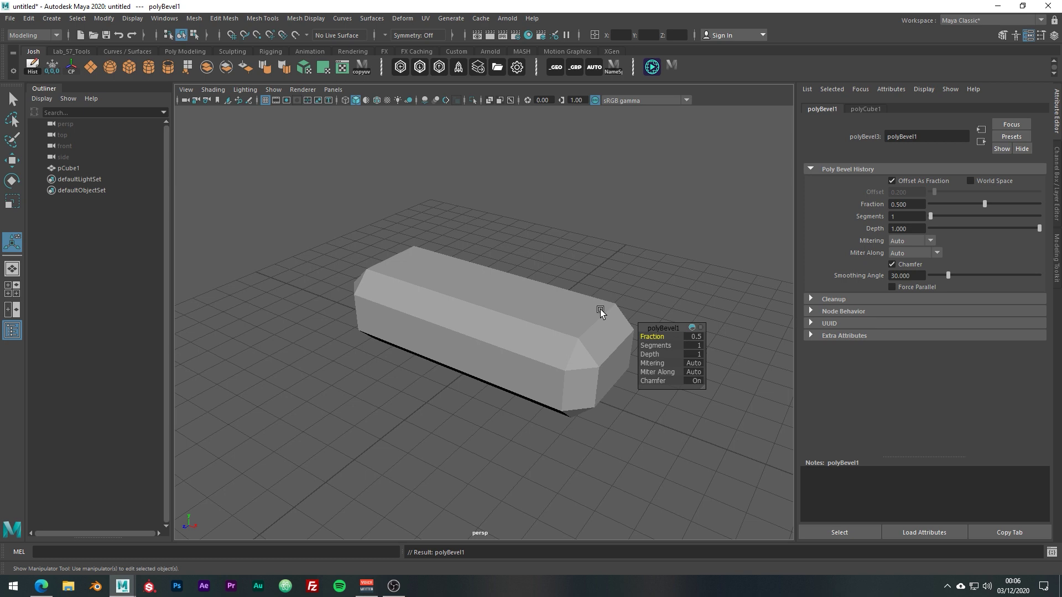
middle_click_drag(666, 267, 642, 270)
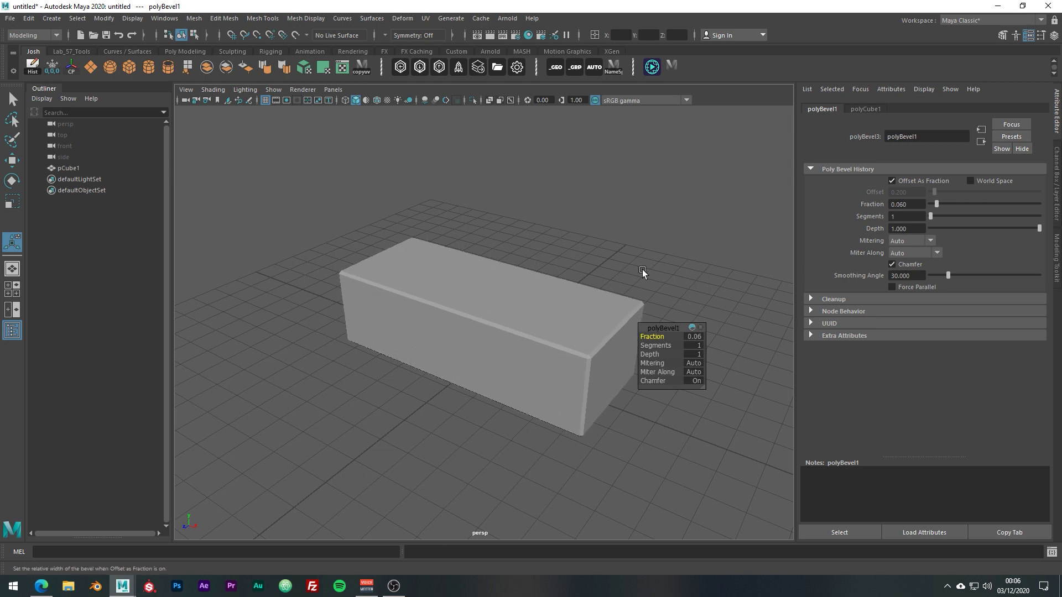
left_click(693, 343)
key("Return")
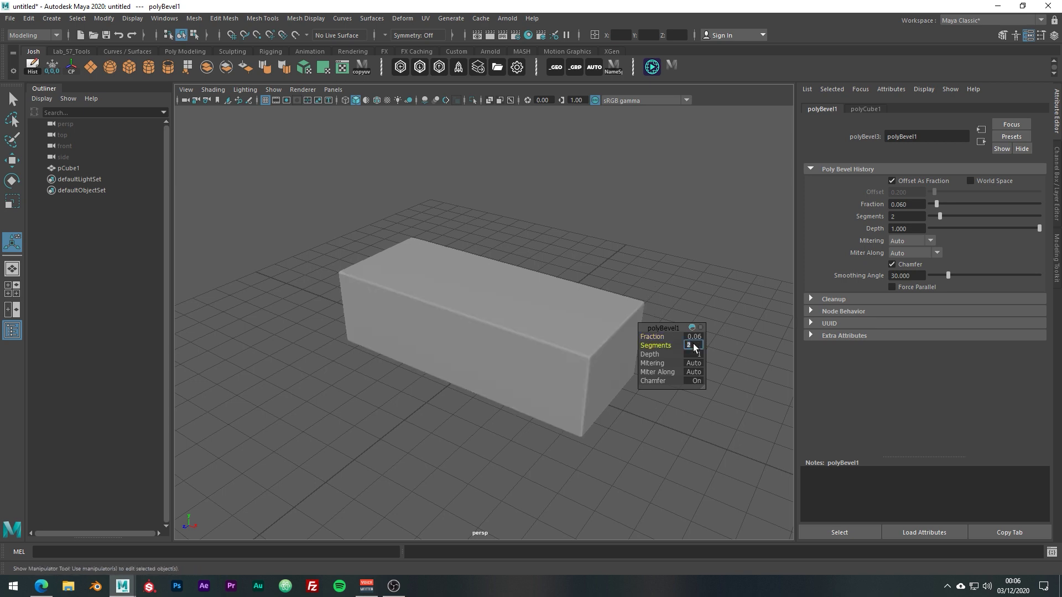
left_click(463, 284)
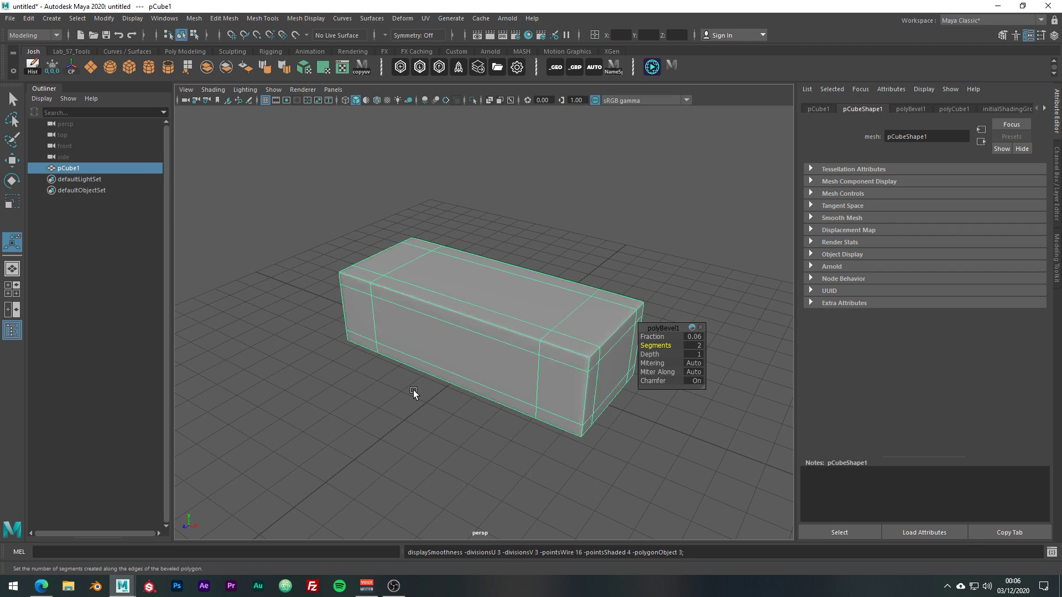
Preview the Maya box smoothed, then return it to plain polygon display.
key("1")
key("3")
key("1")
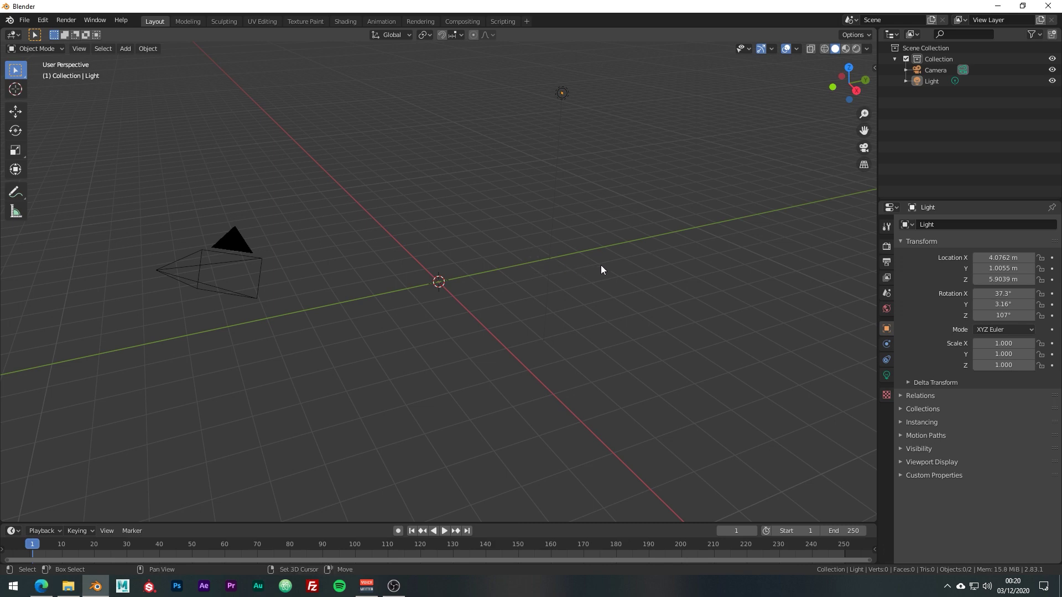
Add a mesh cube at the origin in Blender.
key("shift+a")
mouse_move(601, 264)
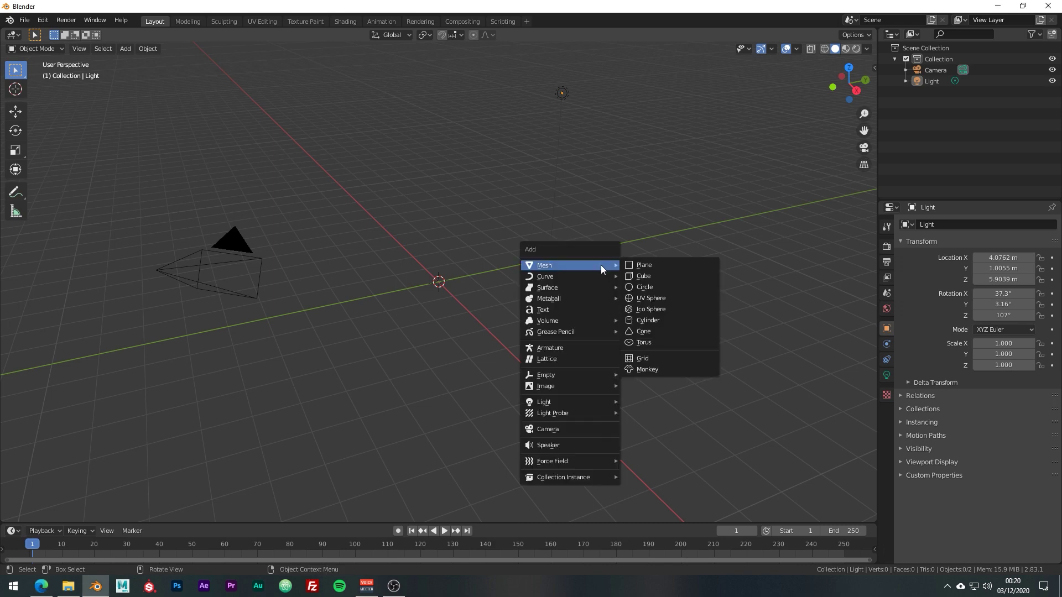
left_click(667, 276)
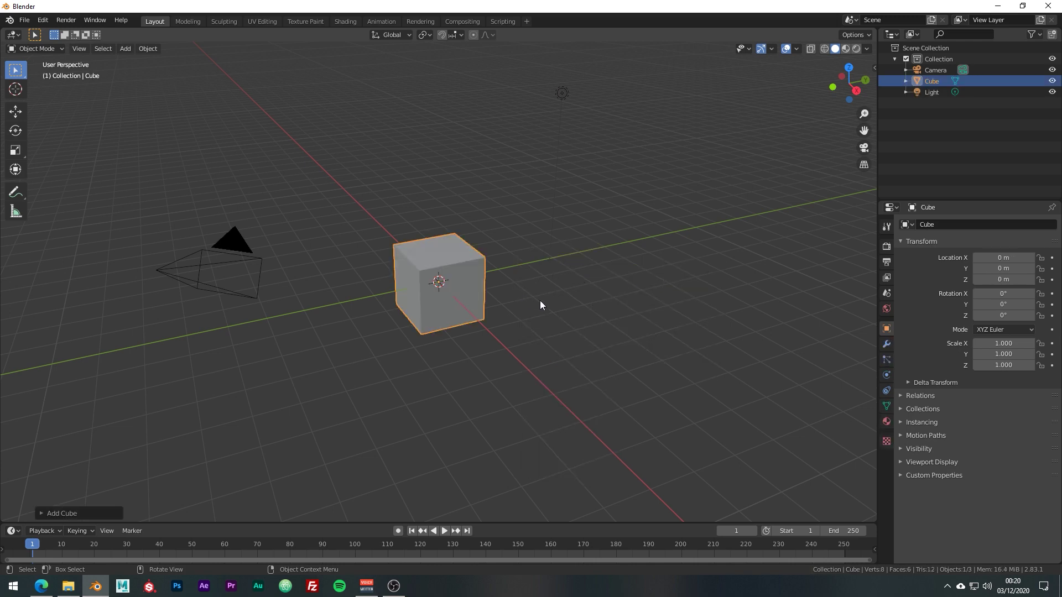
middle_click_drag(541, 301, 575, 307)
Scale the cube to 2.29 along X and 0.789 along Z.
key("s")
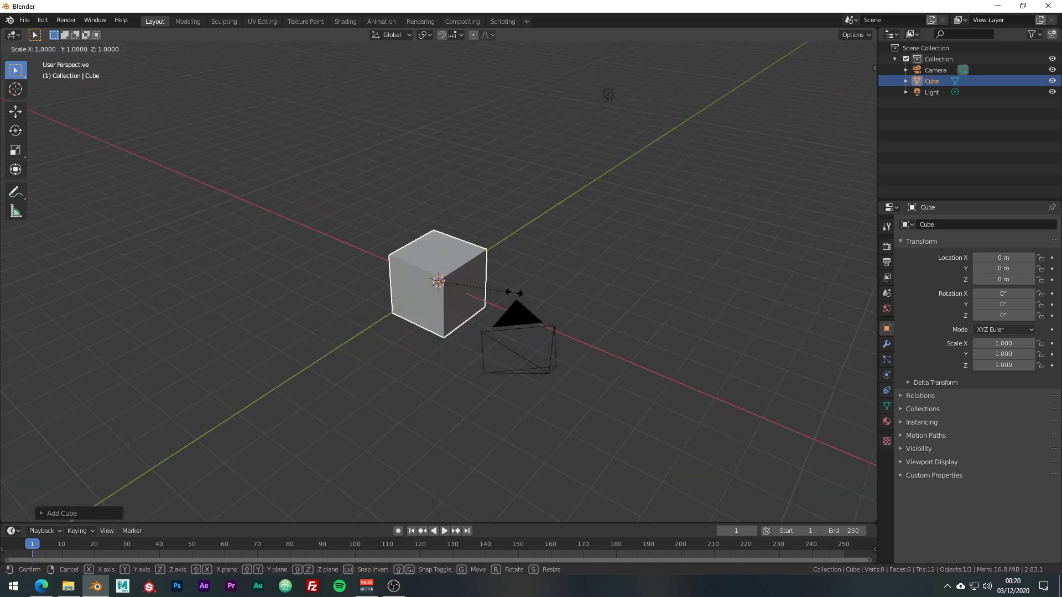
key("x")
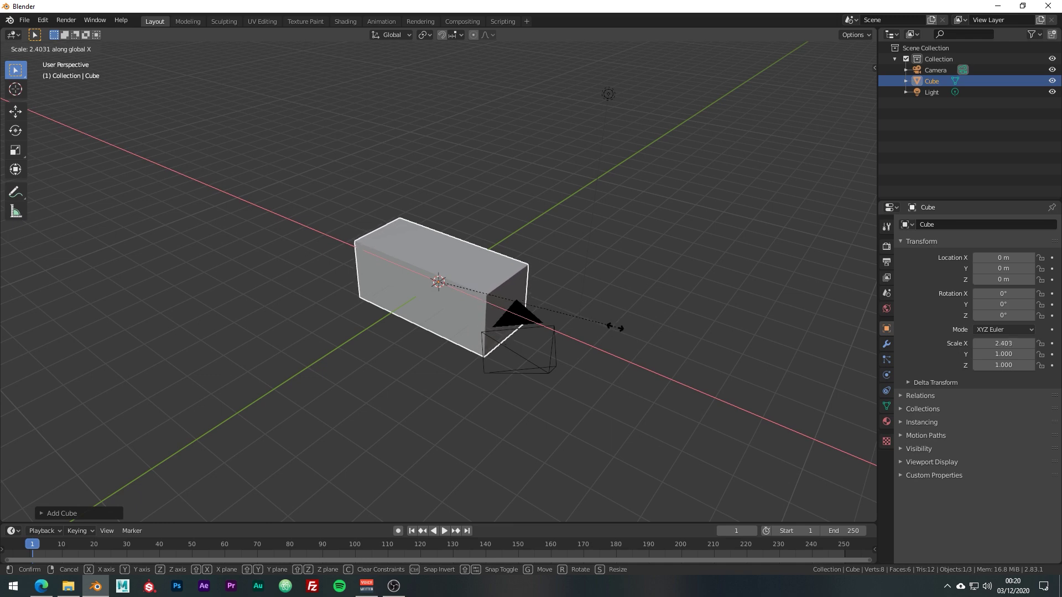
left_click(611, 325)
key("s")
key("z")
left_click(571, 315)
key("s")
key("z")
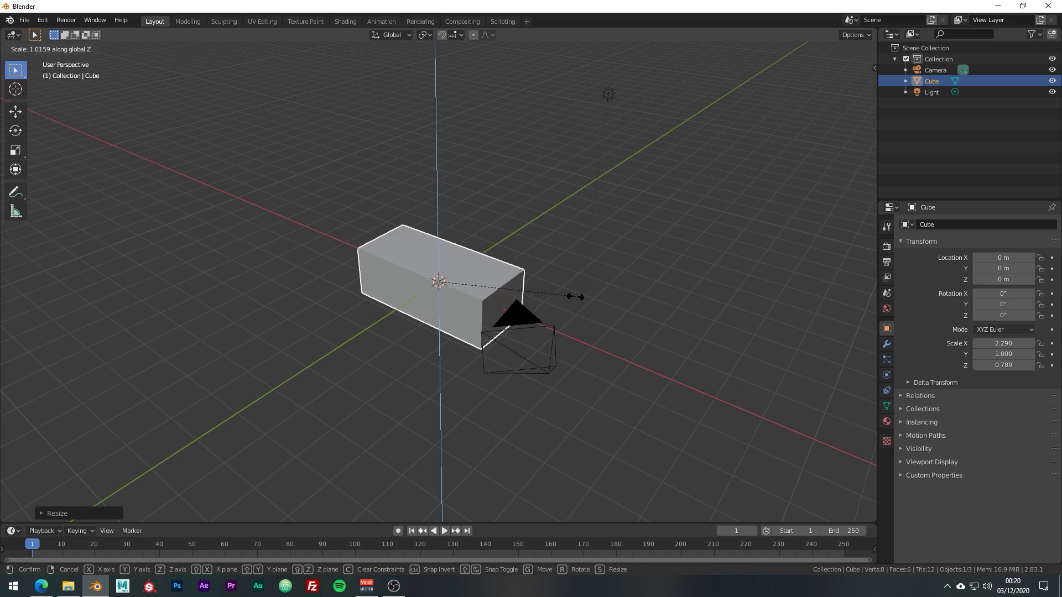
left_click(575, 296)
Raise the cube vertically to Z 0.74654 m.
key("g")
key("z")
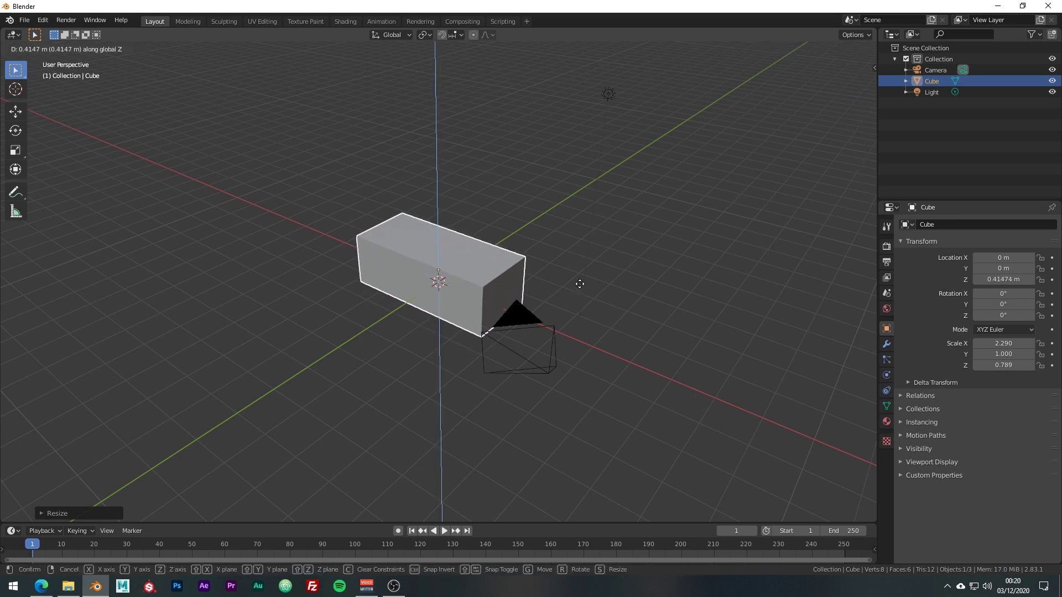
left_click(585, 274)
middle_click_drag(589, 274, 512, 269)
scroll(512, 269, "up", 2)
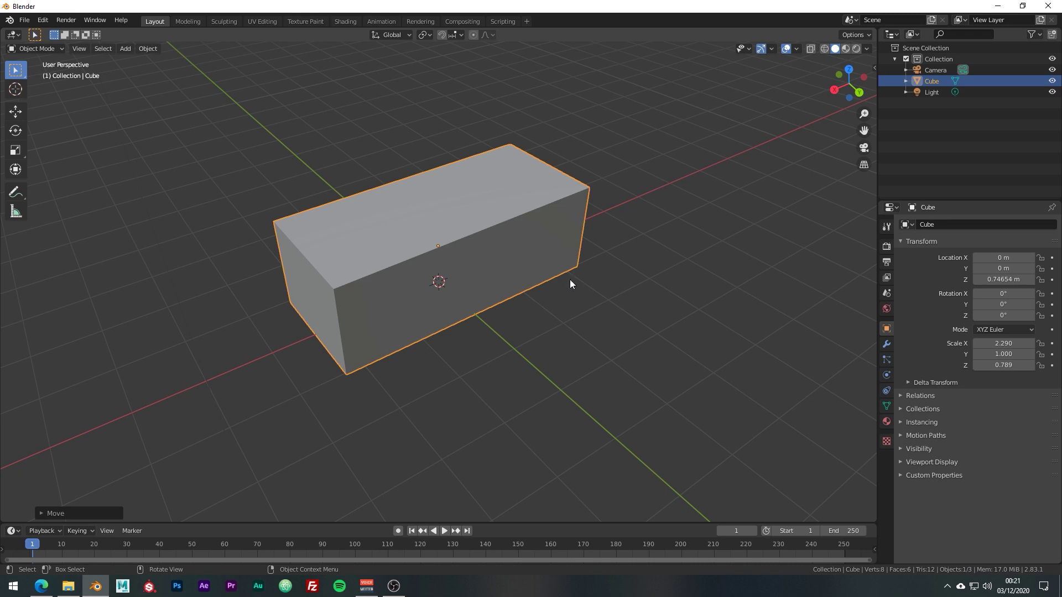
Add a Bevel modifier to the cube with 2 segments.
left_click(887, 344)
left_click(922, 226)
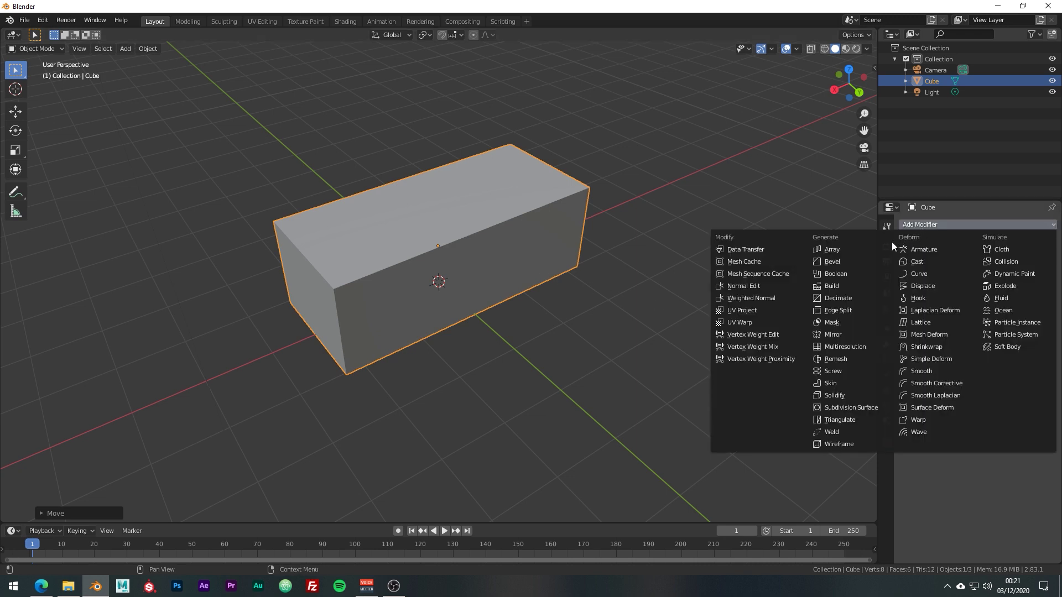
left_click(840, 263)
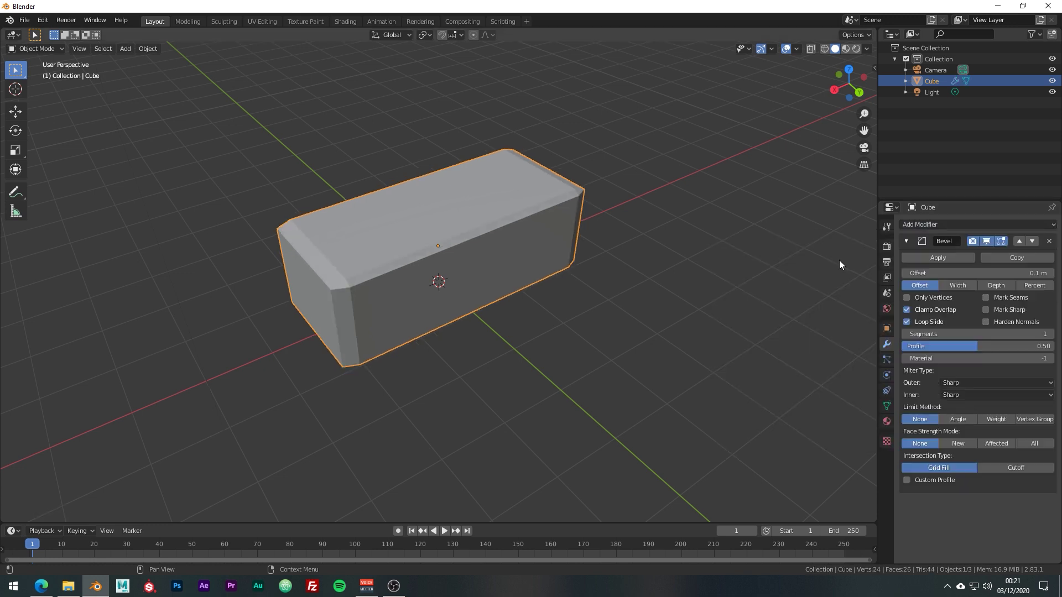
left_click(1031, 332)
type("2")
key("Return")
Apply all transforms to the cube.
middle_click_drag(754, 218, 610, 314)
scroll(610, 314, "up", 3)
scroll(781, 326, "down", 3)
middle_click_drag(781, 327, 796, 301)
key("KP_3")
middle_click_drag(432, 237, 523, 313)
scroll(548, 287, "up", 4)
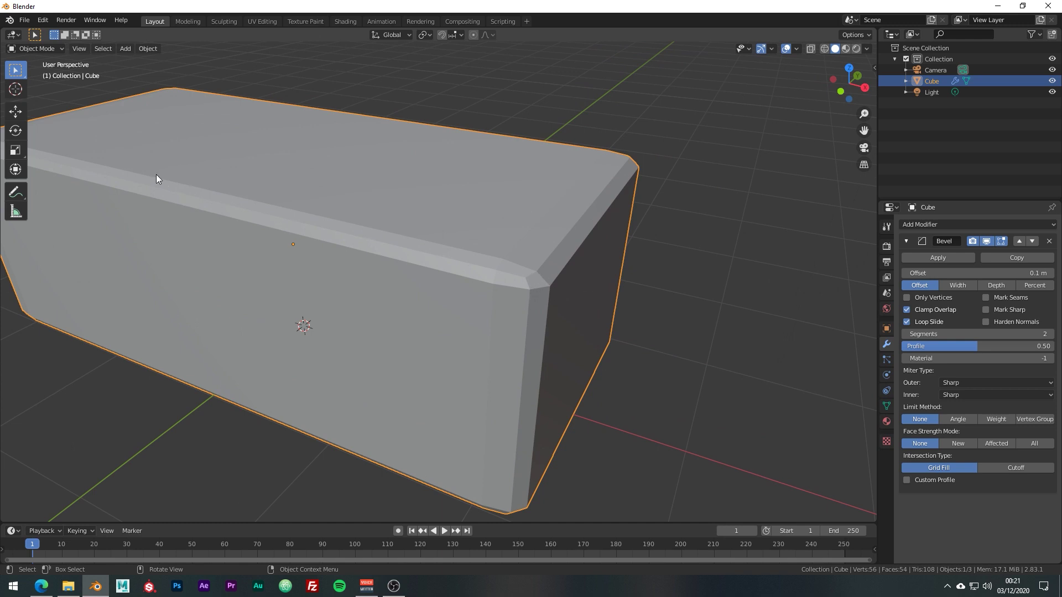
key("ctrl+a")
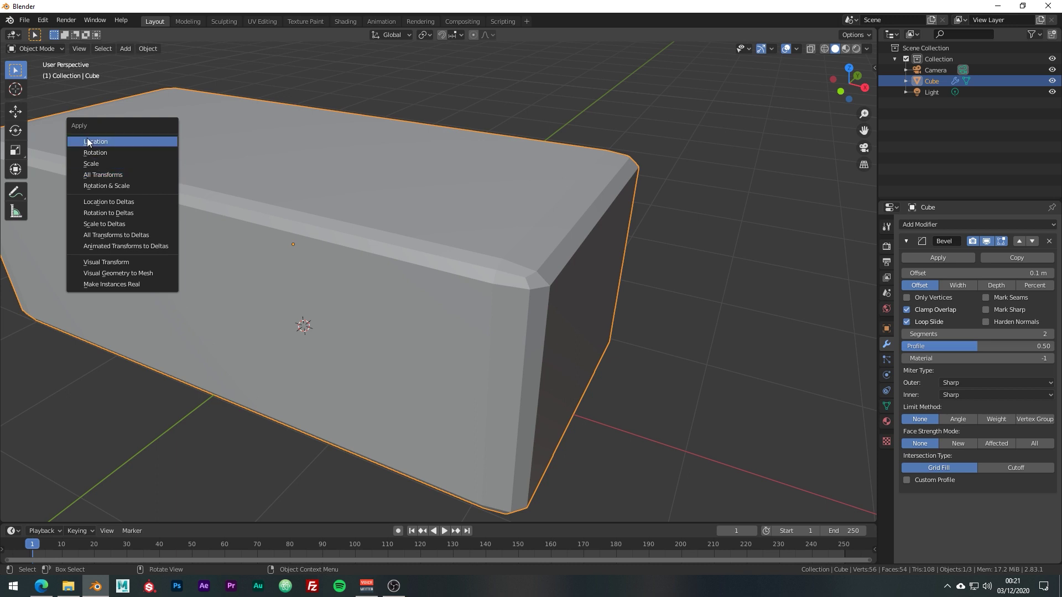
left_click(134, 176)
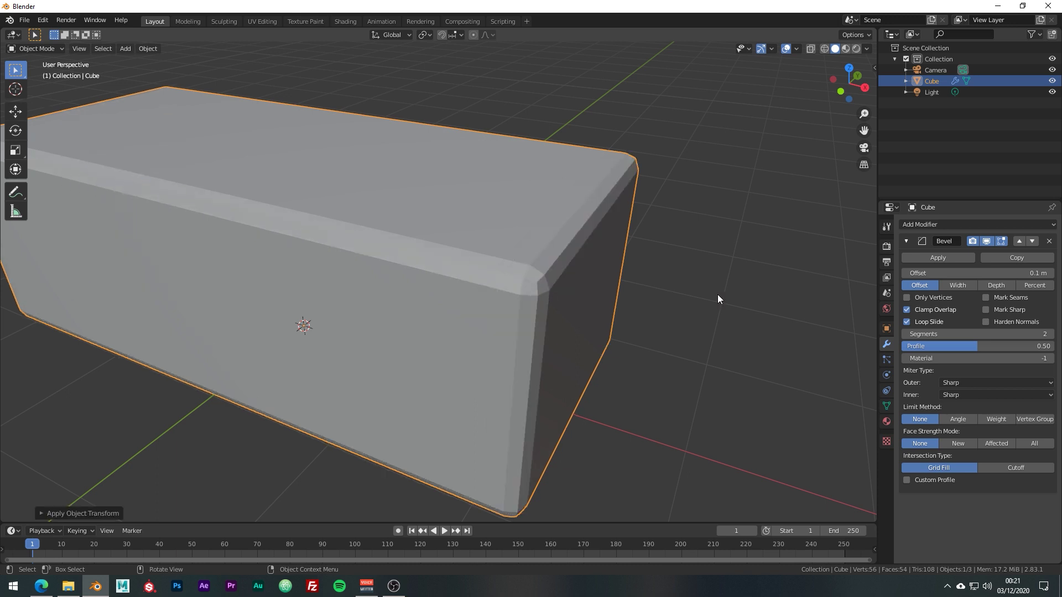
Lower the bevel offset to 0.04 m and apply the modifier.
mouse_move(934, 272)
left_mouse_down()
mouse_move(899, 272)
mouse_move(929, 272)
left_mouse_up()
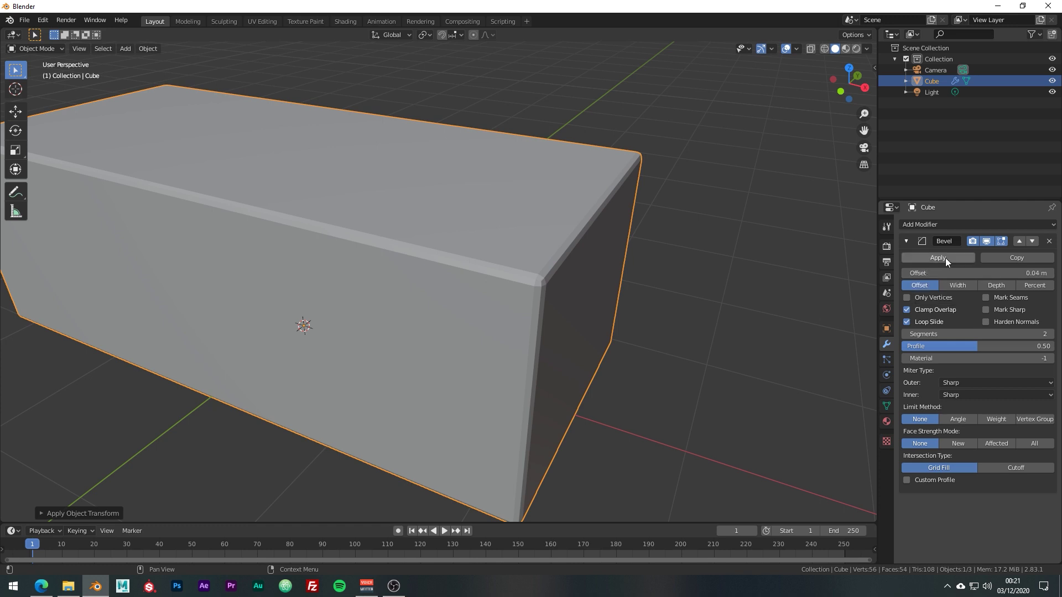
left_click(945, 258)
scroll(727, 296, "down", 5)
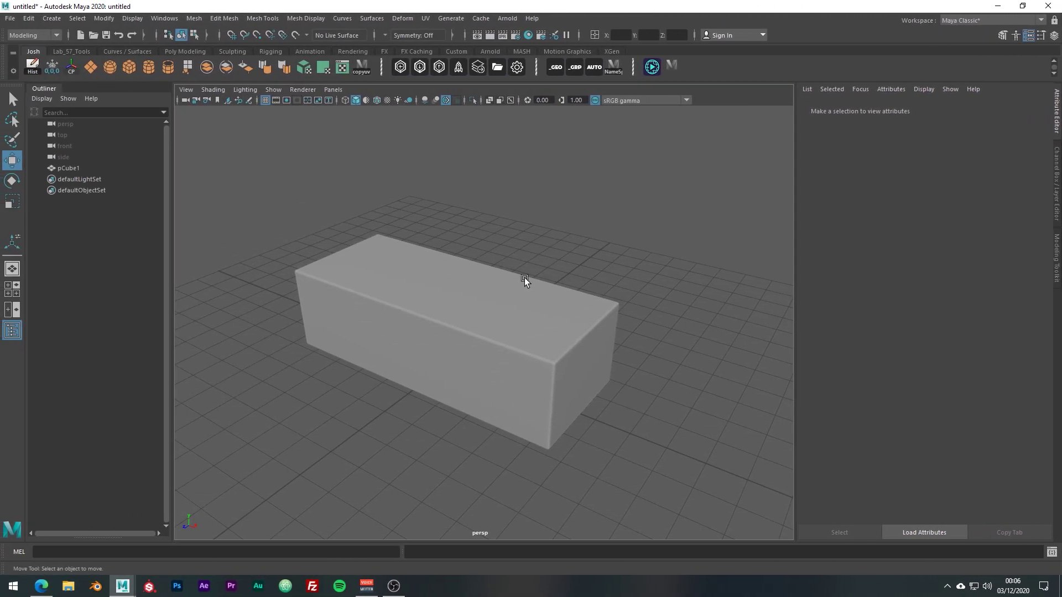
Multi-Cut one lengthwise and three crosswise edge loops into pCube1.
left_click(516, 294)
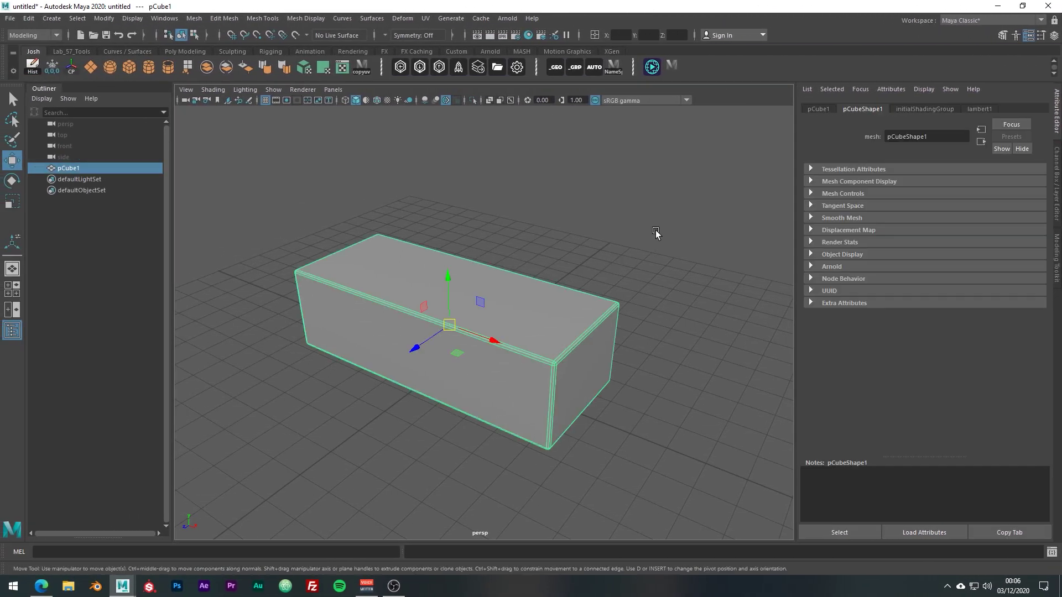
right_click(658, 200, "shift")
right_click_drag(658, 204, 592, 204, "shift")
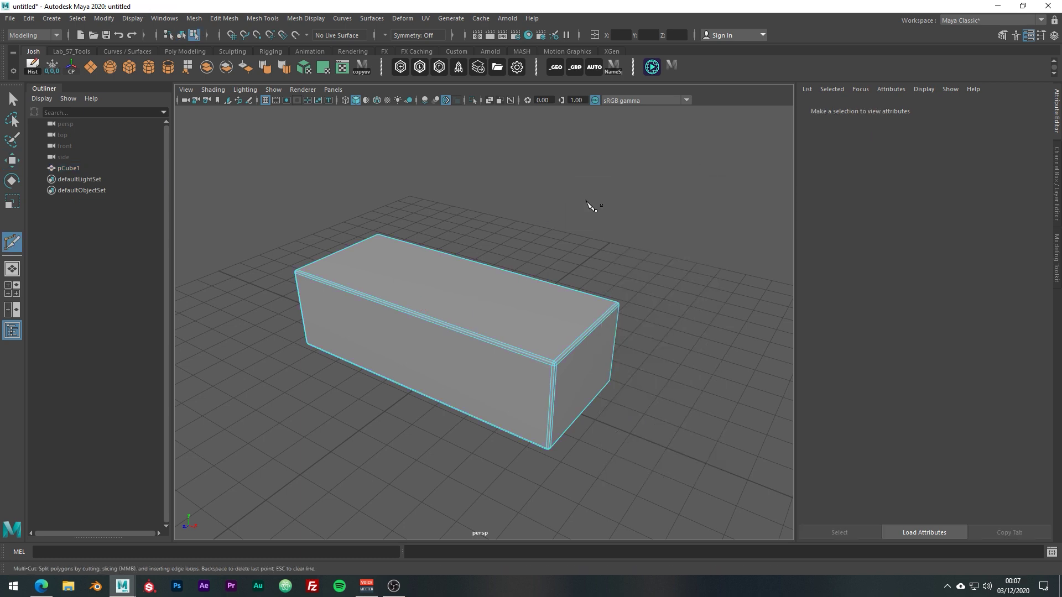
left_click(550, 408, "ctrl")
left_click(588, 333, "ctrl")
left_click(473, 333, "ctrl")
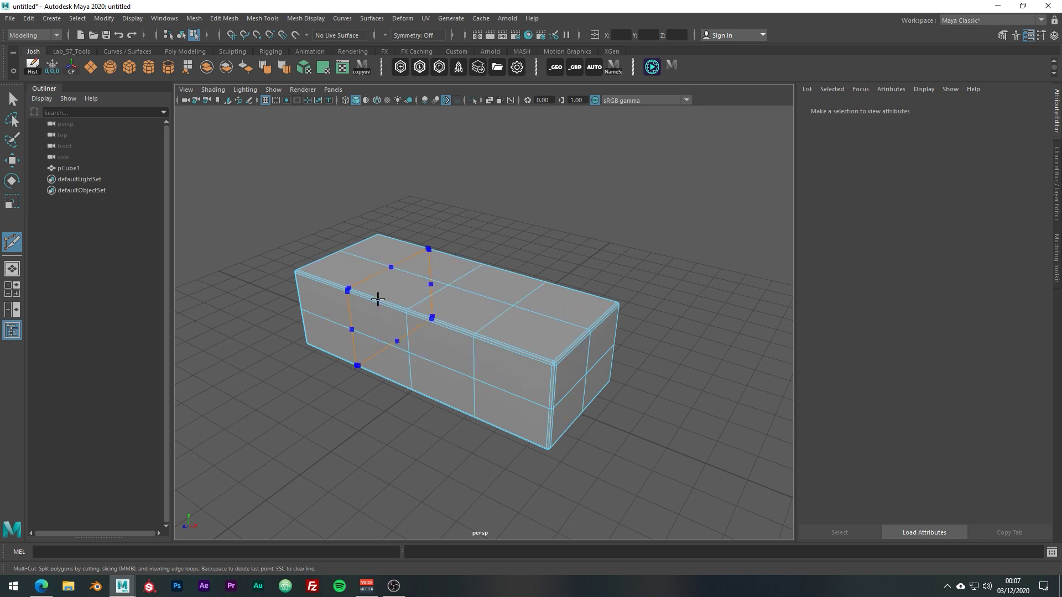
key("Return")
Select the box's top faces in face mode.
key("w")
right_click(542, 295)
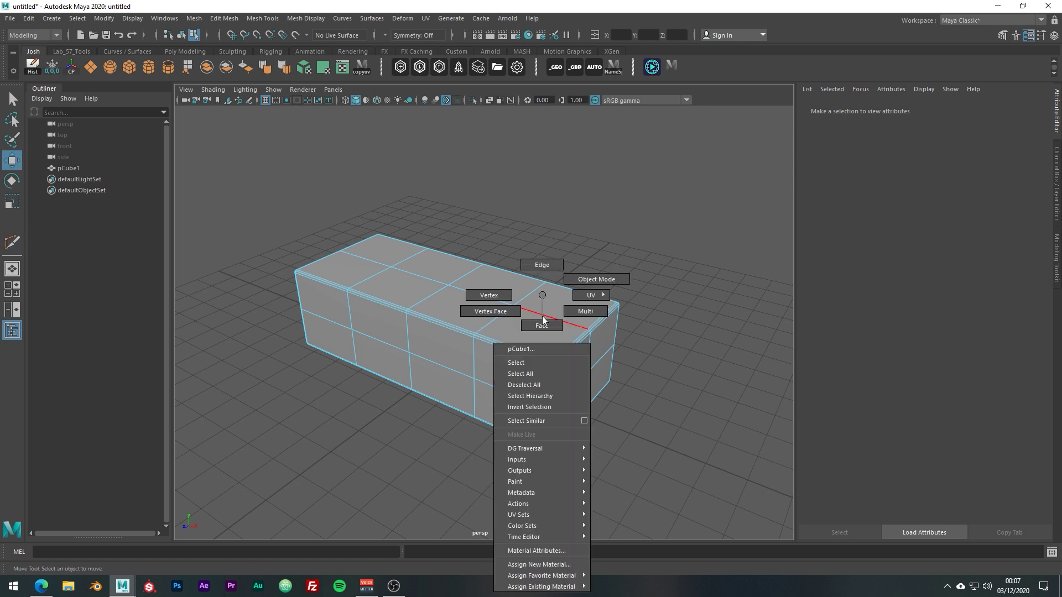
right_click_drag(542, 320, 542, 322)
left_click_drag(540, 332, 540, 360, "alt")
left_click(544, 354)
left_click(486, 313, "shift")
left_click(437, 301, "shift")
left_click(398, 301, "shift")
left_click(429, 267, "shift")
left_click(360, 265, "shift")
left_click_drag(360, 266, 350, 266, "alt")
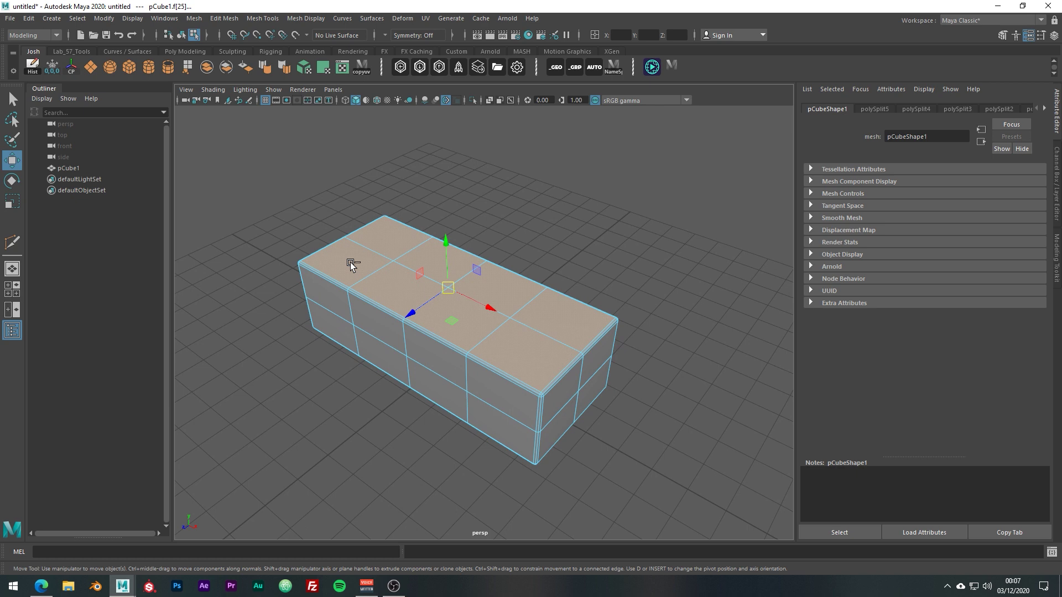
Extrude the top faces with offset 0.12 and Keep Faces Together off.
key("ctrl+e")
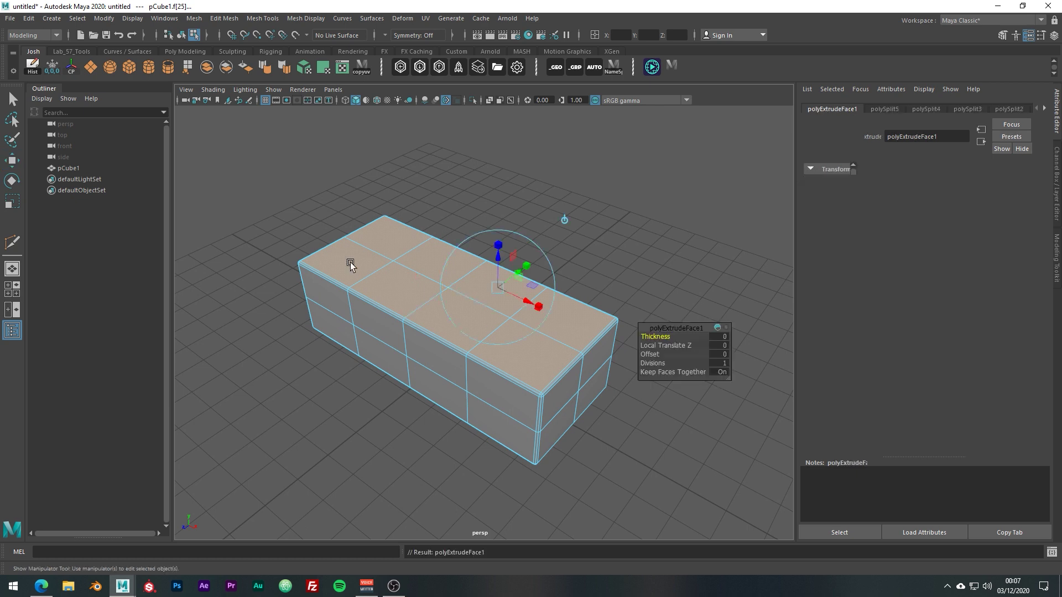
left_click_drag(644, 336, 639, 294)
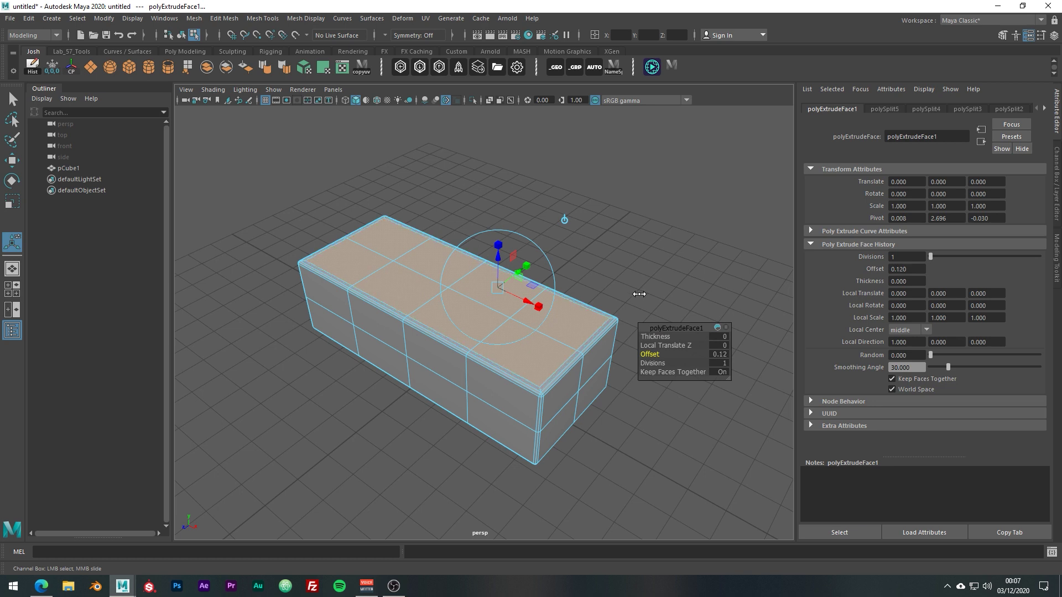
left_click_drag(673, 371, 618, 370)
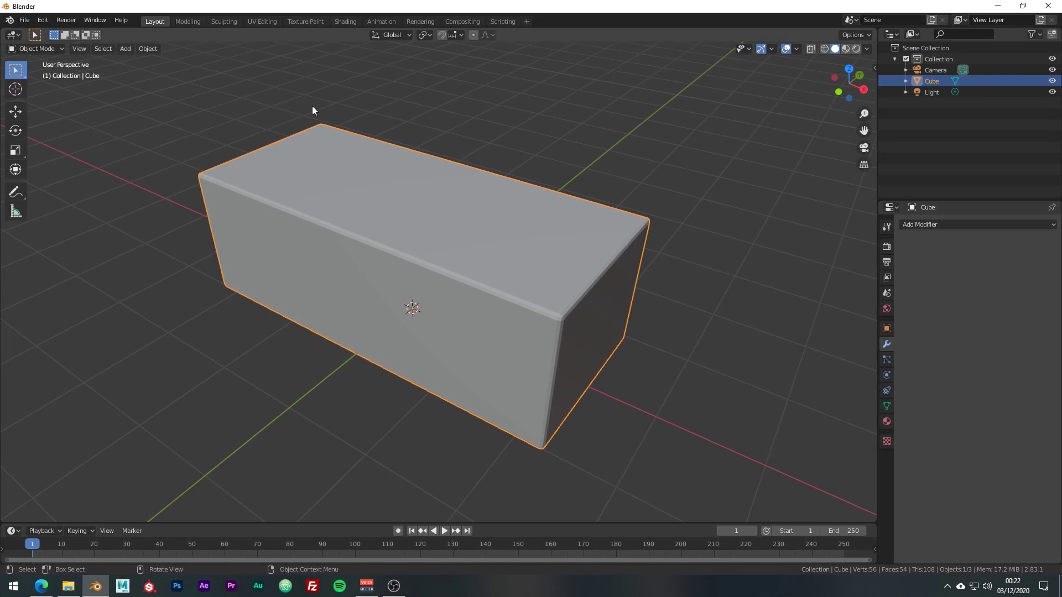
Switch Blender to the Modeling workspace with the cube in Edit Mode.
left_click(188, 22)
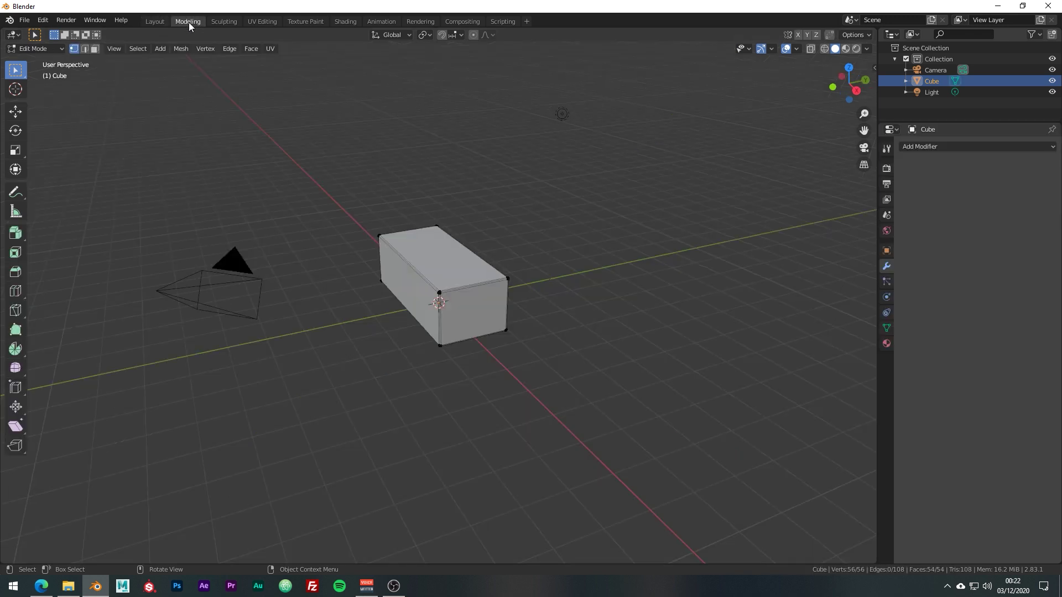
left_click(54, 49)
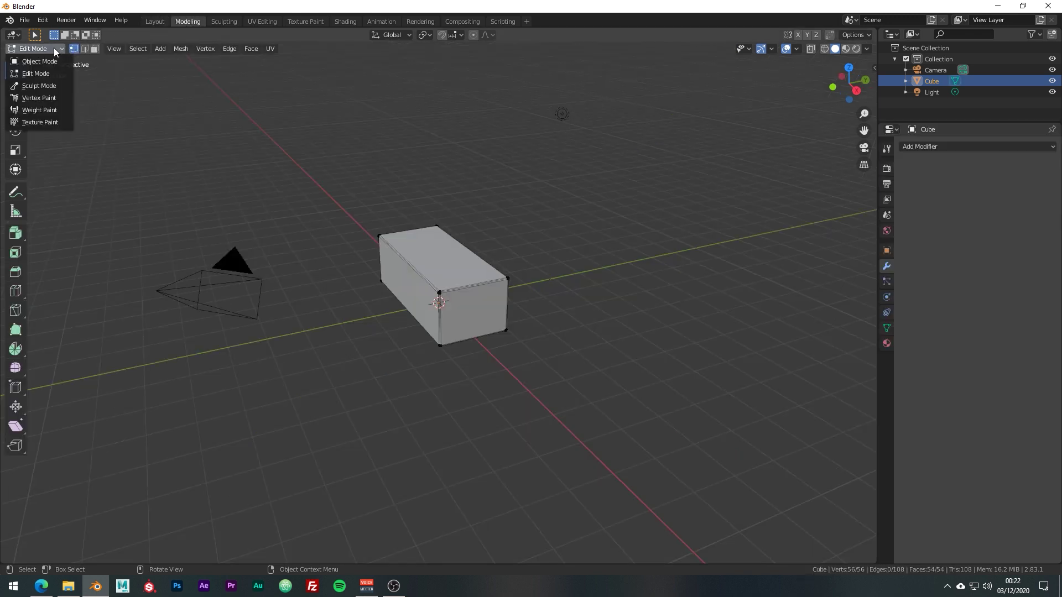
Add lengthwise and crosswise loop cuts to the cube.
left_click(27, 50)
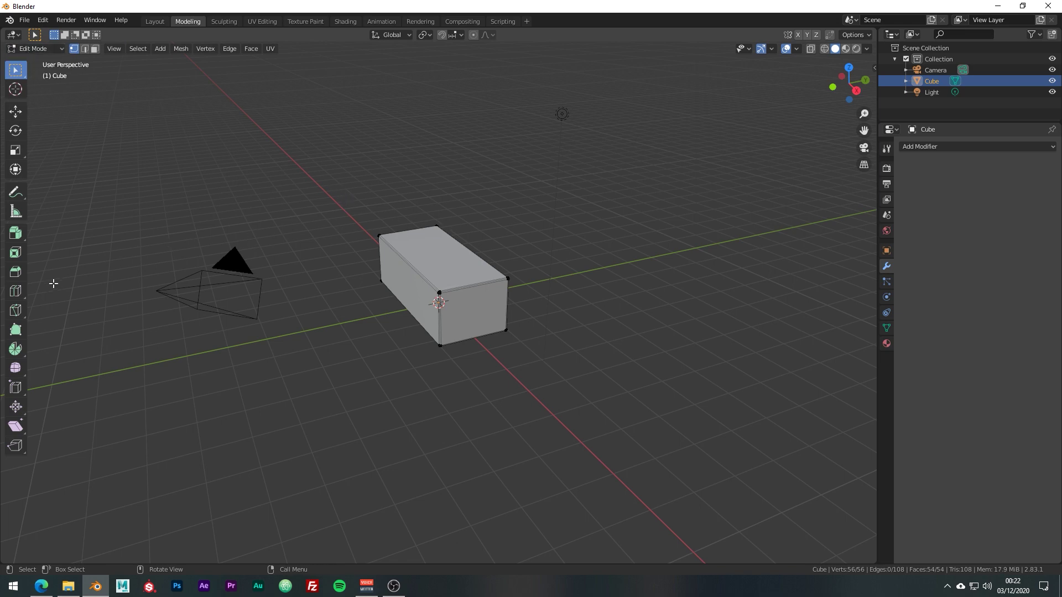
left_click(15, 291)
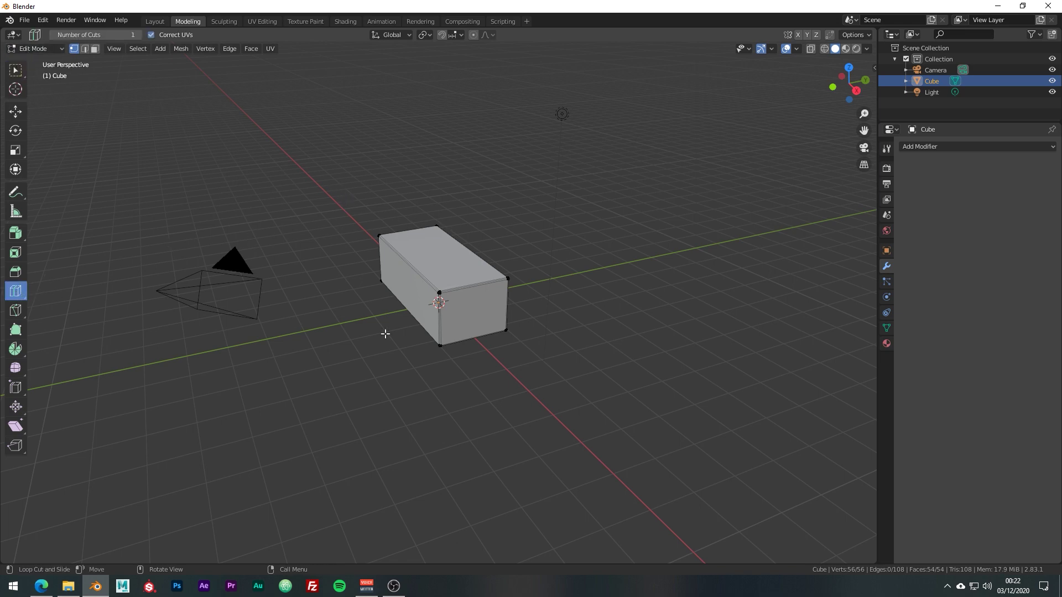
left_click(437, 319)
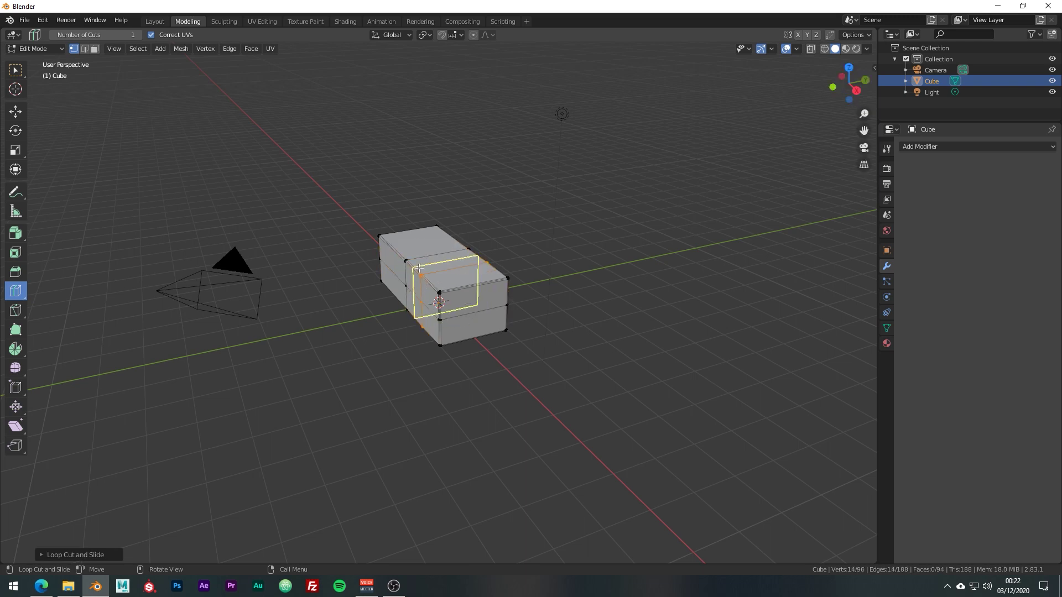
left_click(417, 250)
left_click(420, 247)
middle_click_drag(562, 294, 634, 299)
scroll(569, 271, "up", 4)
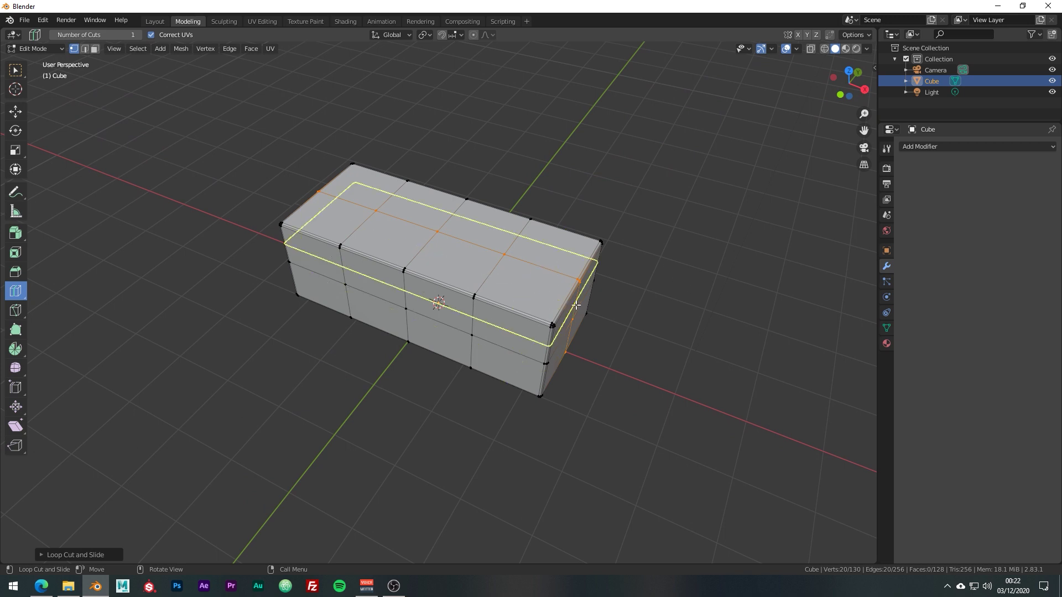
Select the eight top faces in face select mode.
key("3")
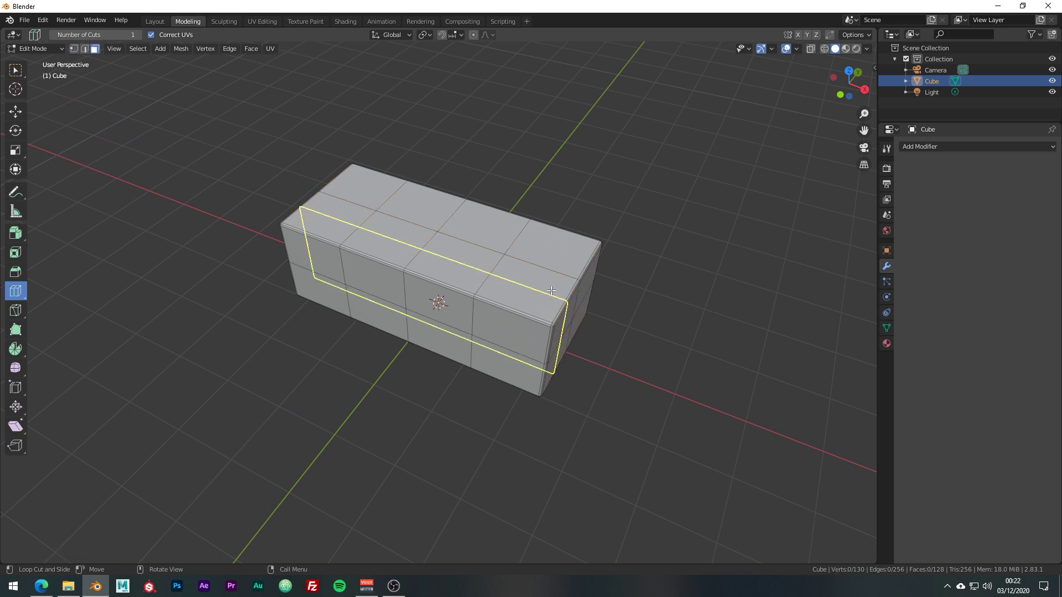
key("w")
left_click(535, 289)
left_click(551, 248, "shift")
left_click(497, 241, "shift")
left_click(465, 259, "shift")
left_click(420, 244, "shift")
left_click(401, 202, "shift")
left_click(370, 194, "shift")
left_click(345, 212, "shift")
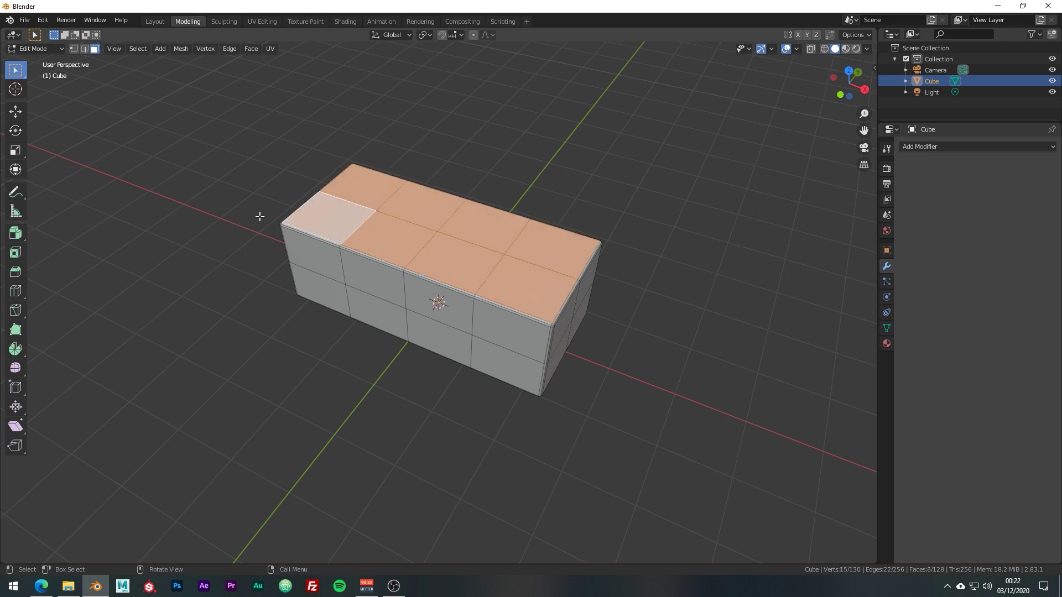
Extrude the eight top faces individually, keeping them in place.
left_click(16, 233)
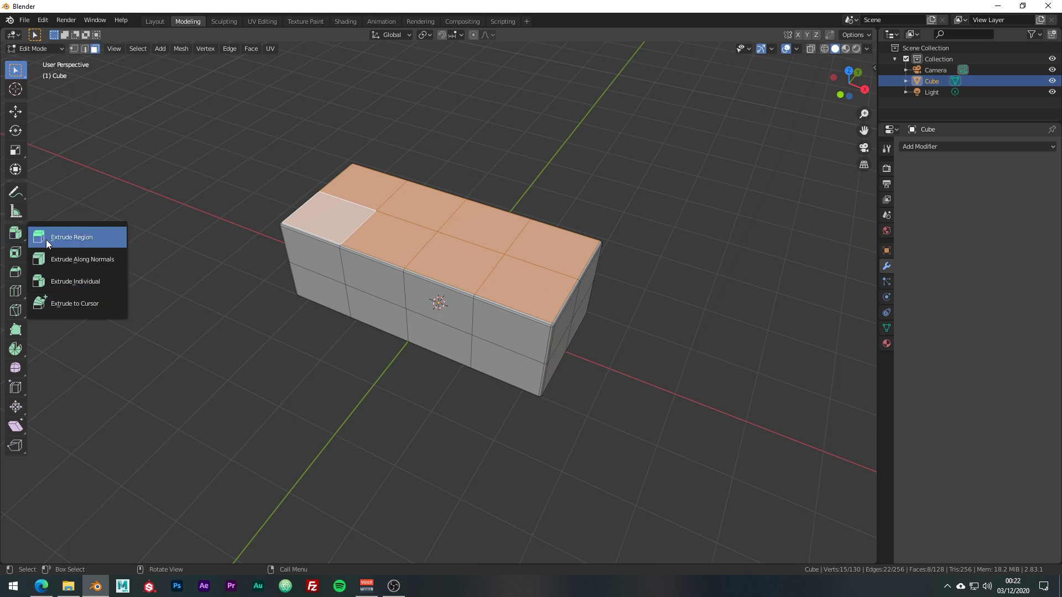
left_click(112, 286)
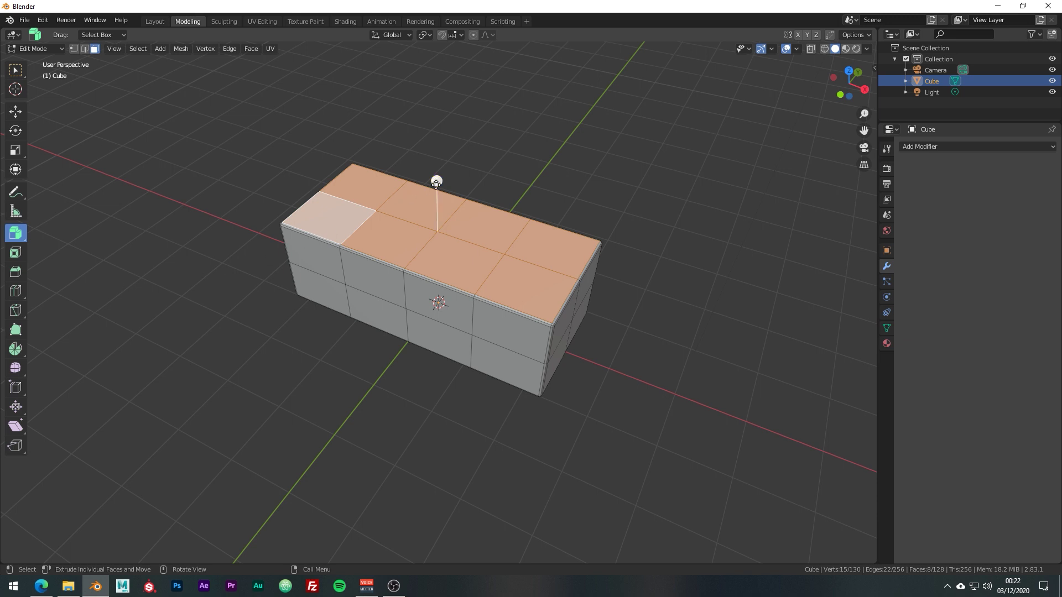
left_click_drag(438, 181, 446, 160)
right_click(446, 161)
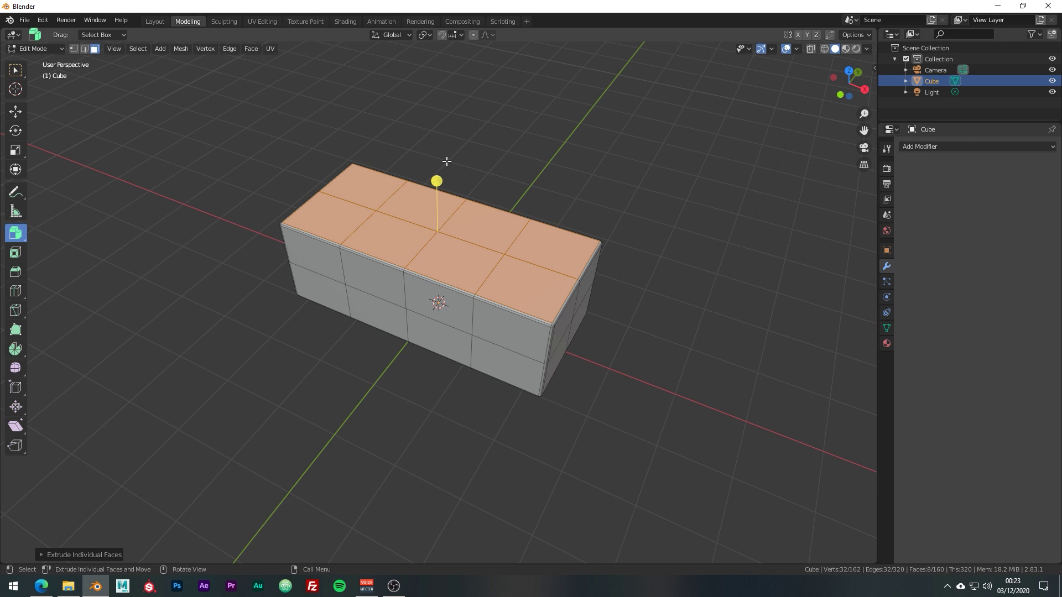
Set the pivot to Individual Origins and scale the faces down.
left_click(427, 35)
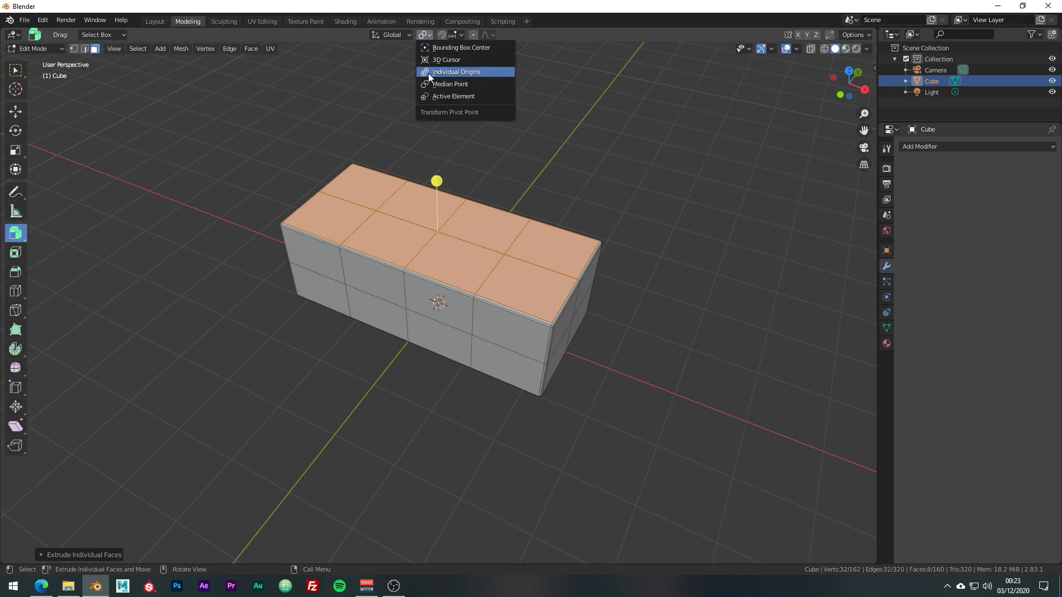
left_click(487, 72)
key("s")
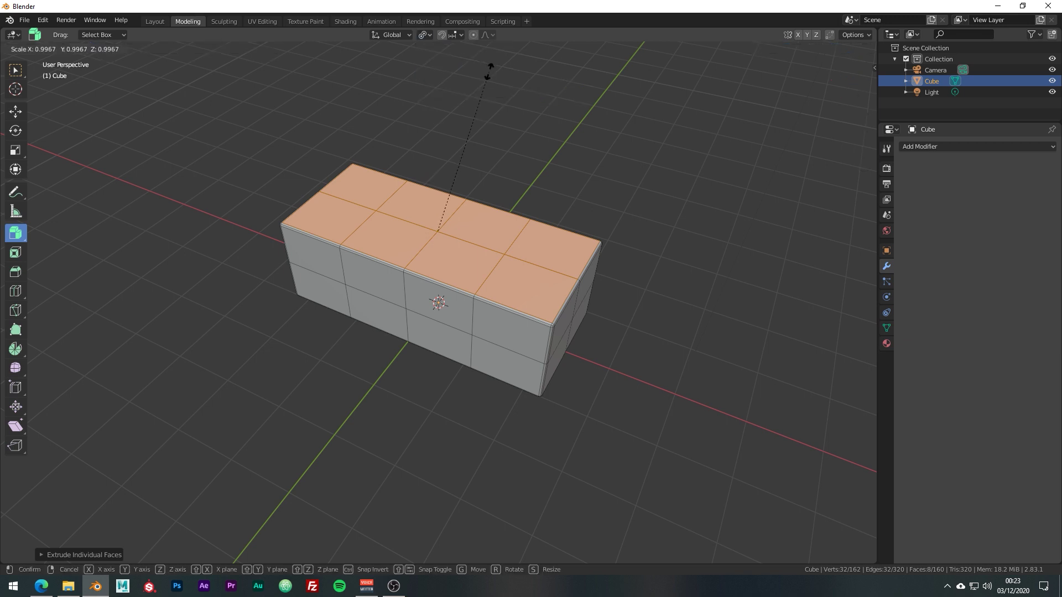
Confirm the 0.88 face inset, then cut two crosswise and one lengthwise edge loop on pCube1.
left_click(549, 132)
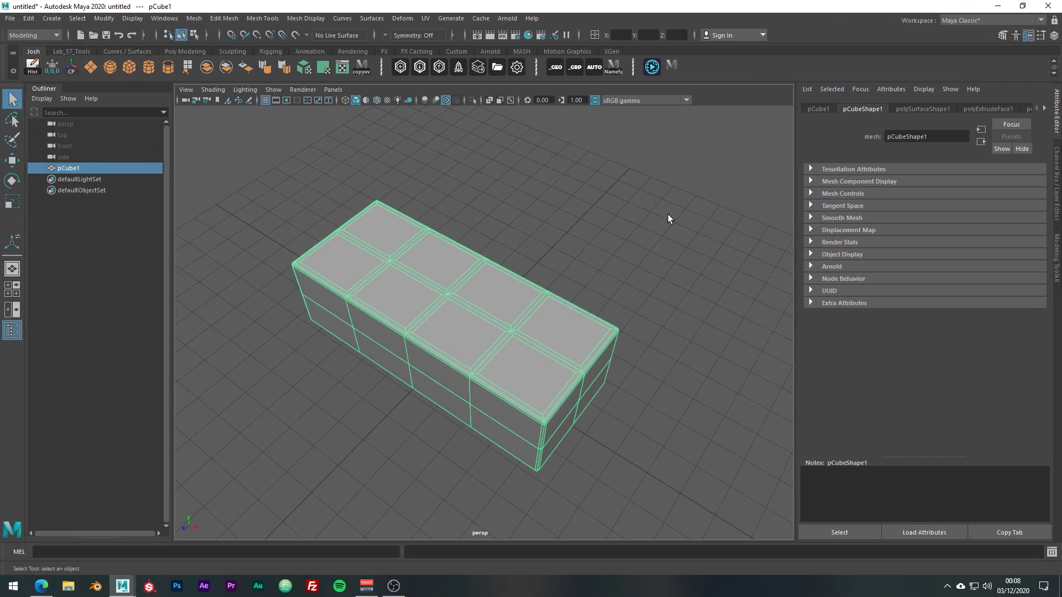
right_click_drag(669, 213, 614, 214, "shift")
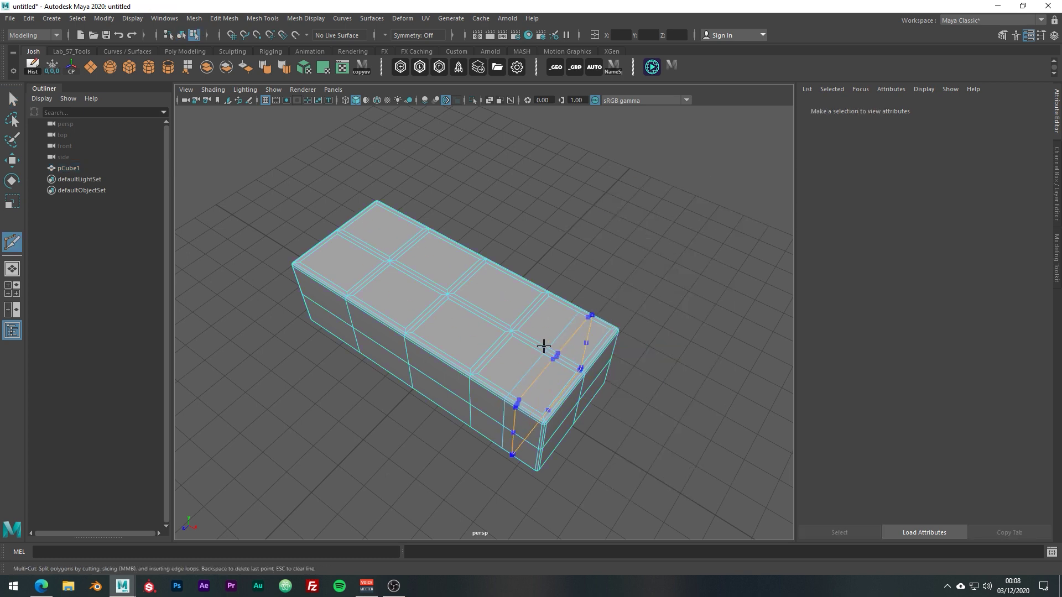
left_click(521, 339, "ctrl")
left_click(465, 327, "ctrl")
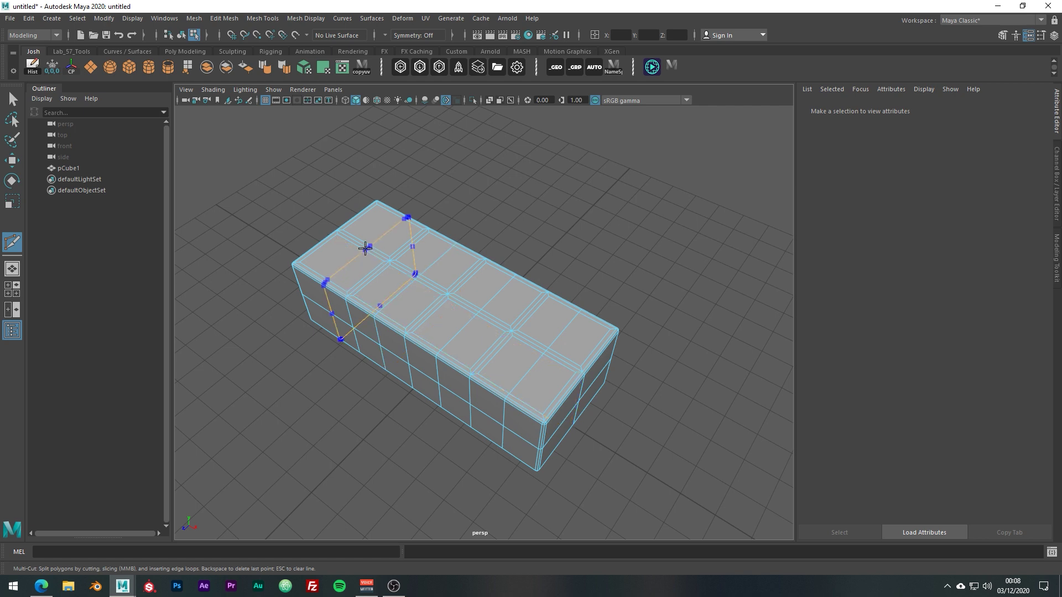
left_click(404, 244, "ctrl")
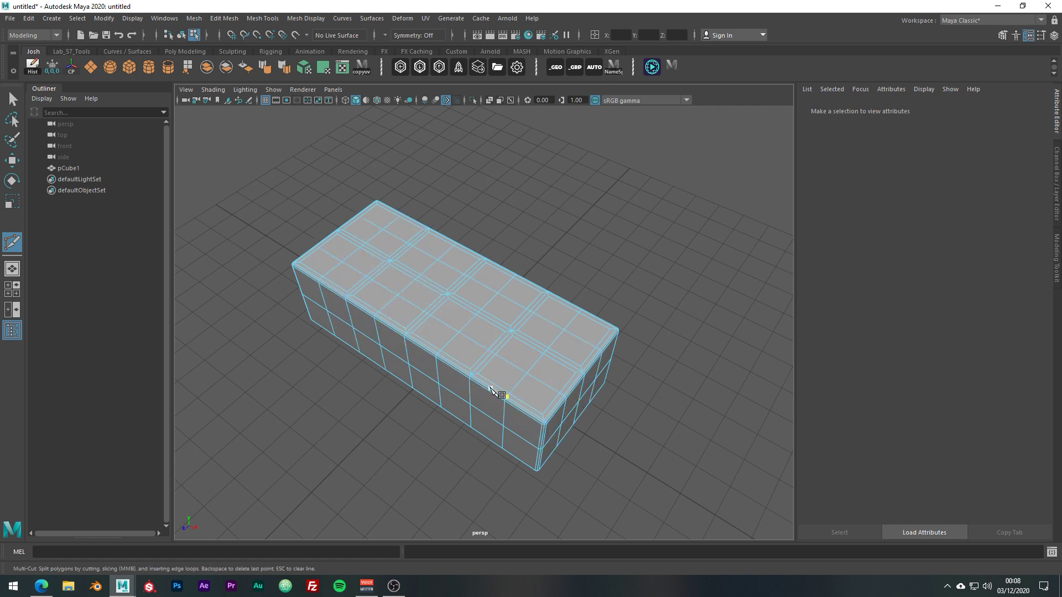
Select the block's top faces in face mode.
key("w")
right_click_drag(515, 310, 506, 326)
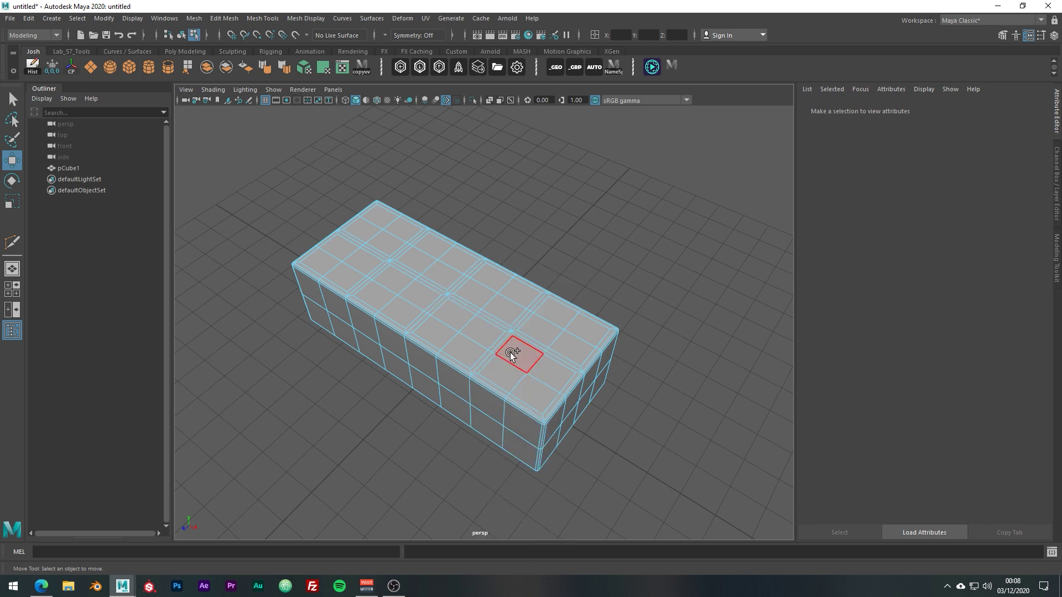
mouse_move(512, 351)
left_mouse_down()
mouse_move(505, 363)
mouse_move(557, 327)
mouse_move(574, 333)
mouse_move(503, 304)
mouse_move(467, 331)
mouse_move(410, 304)
mouse_move(439, 270)
mouse_move(374, 218)
mouse_move(339, 243)
mouse_move(346, 254)
mouse_move(426, 253)
left_mouse_up()
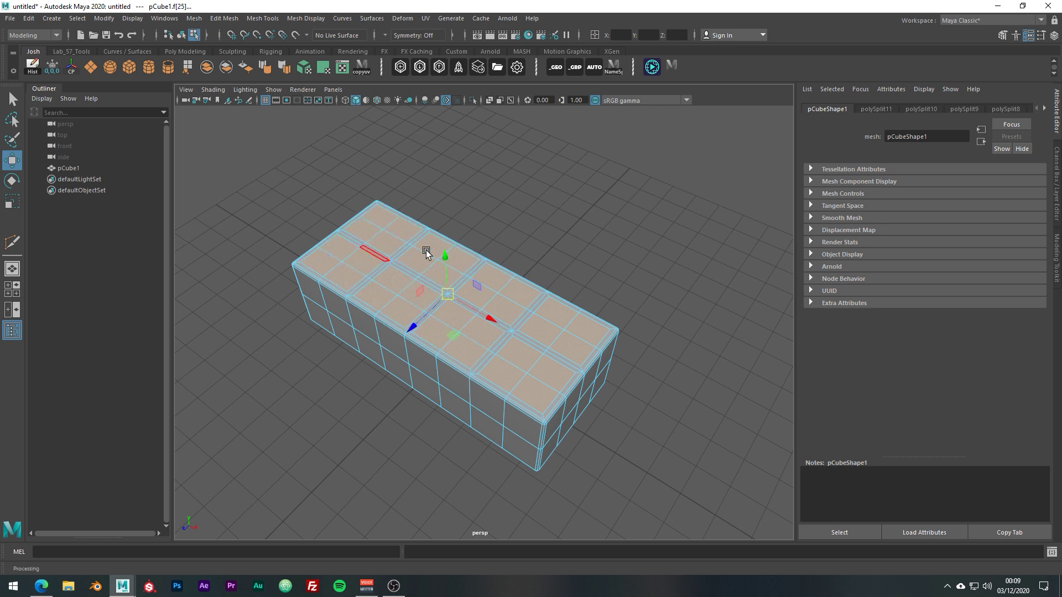
right_click(663, 185, "shift")
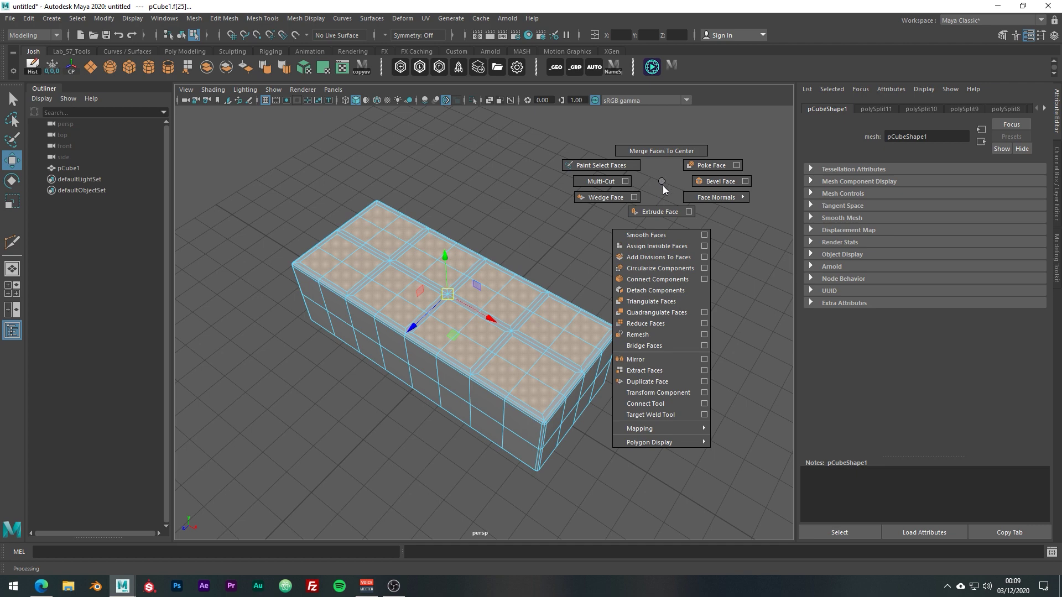
Circularize the top faces with a negative radial offset.
left_click(695, 270)
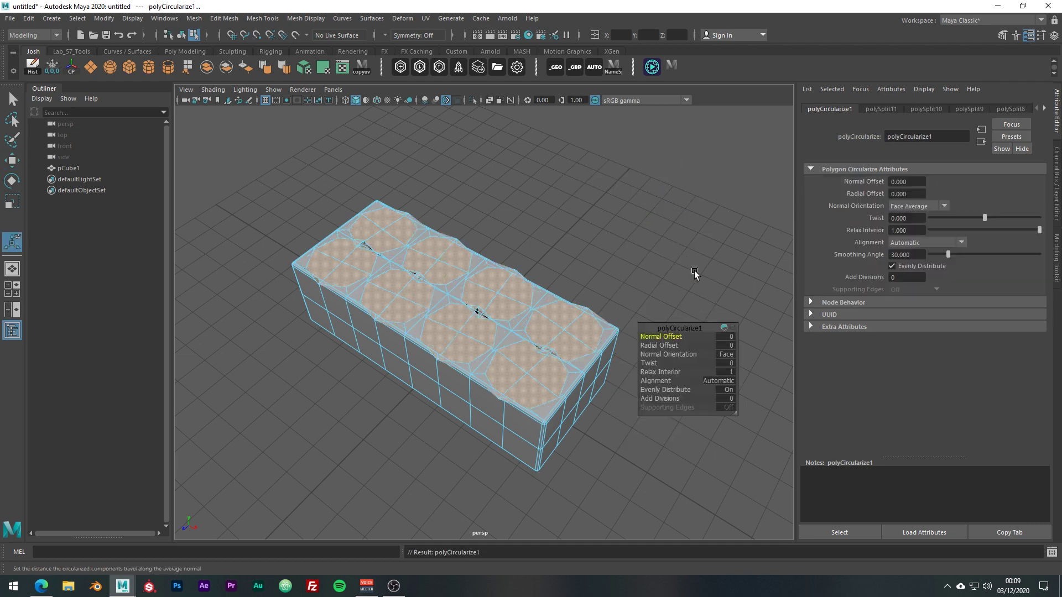
left_click(660, 345)
middle_click_drag(715, 291, 700, 291)
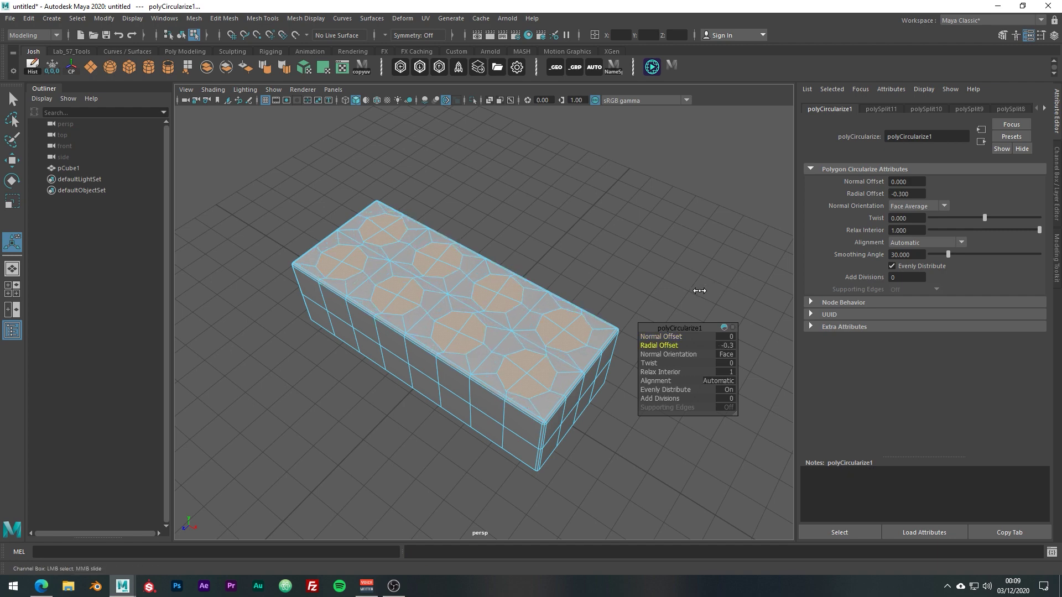
Extrude the circles up into studs and inset their tops with offset 0.39.
key("ctrl+e")
left_click_drag(699, 294, 487, 241, "alt")
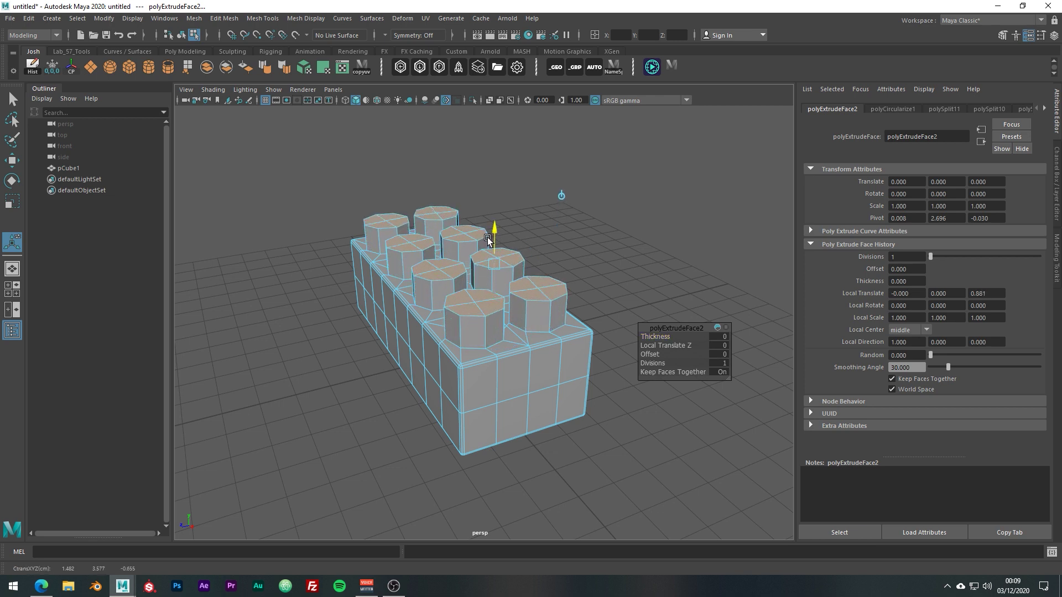
key("ctrl+e")
middle_click_drag(622, 292, 640, 290)
In Maya, select the front stud's edges and orbit to a three-quarter view of the brick.
key("w")
left_click(564, 316)
key("q")
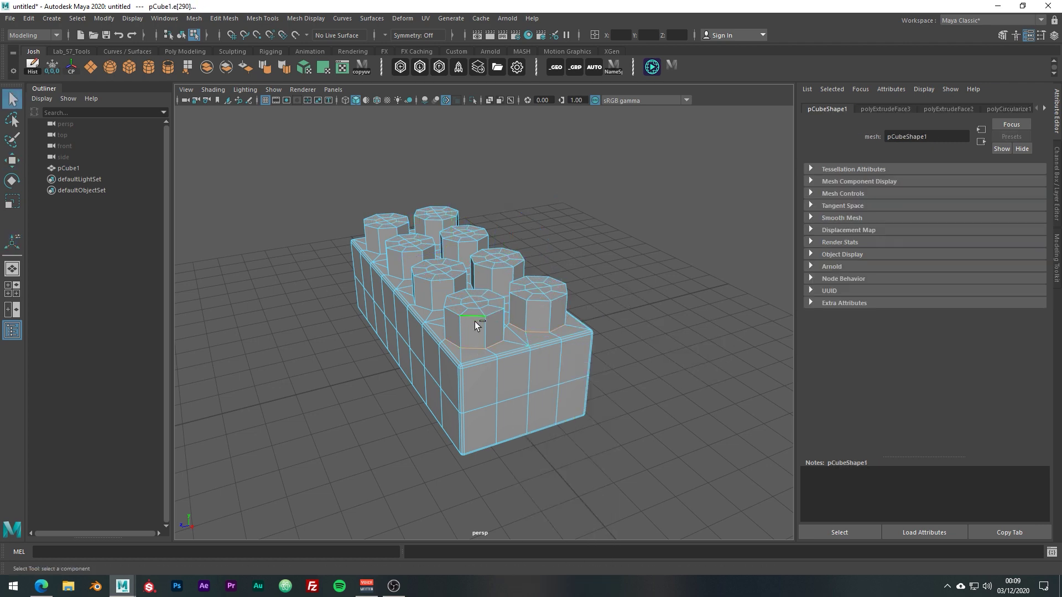
left_click_drag(398, 278, 423, 273, "alt")
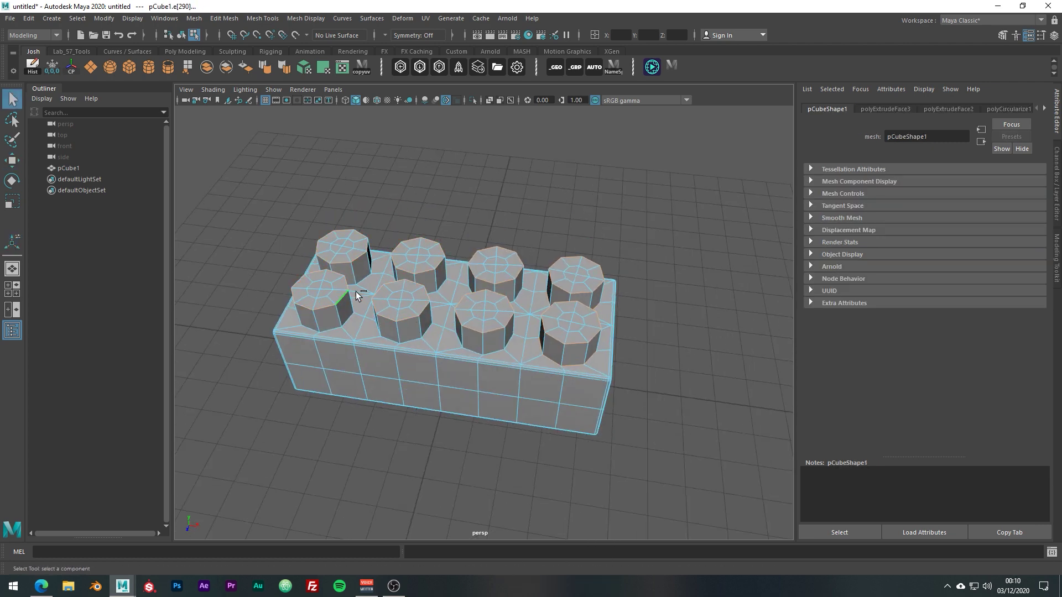
left_click_drag(360, 334, 583, 368, "alt")
Bevel the selected edges with 2 segments at fraction 0.75, then deselect the brick in Object Mode.
key("ctrl+b")
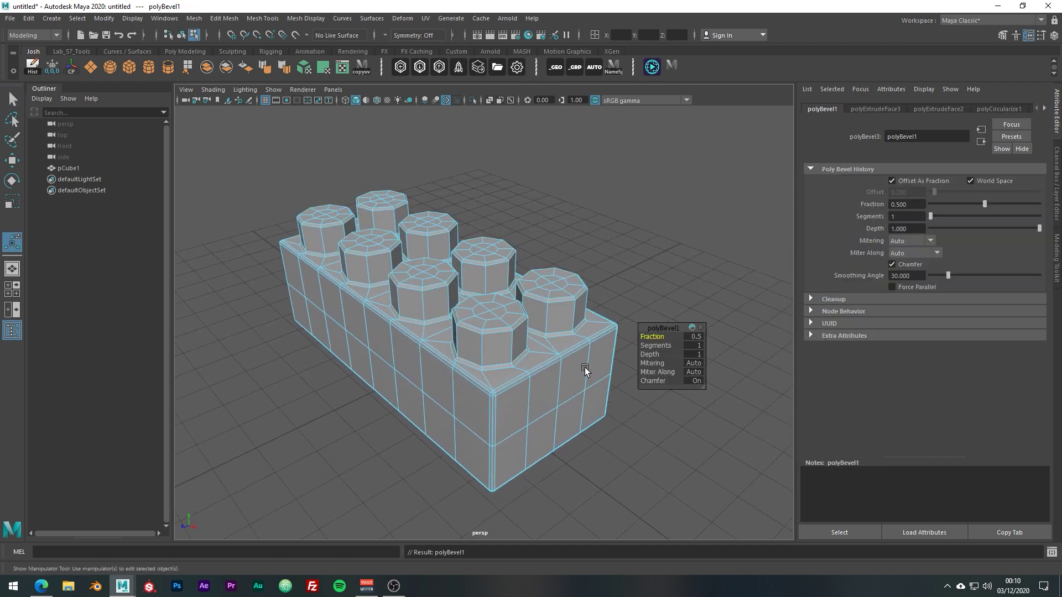
left_click(699, 350)
left_click(698, 345)
left_click(653, 336)
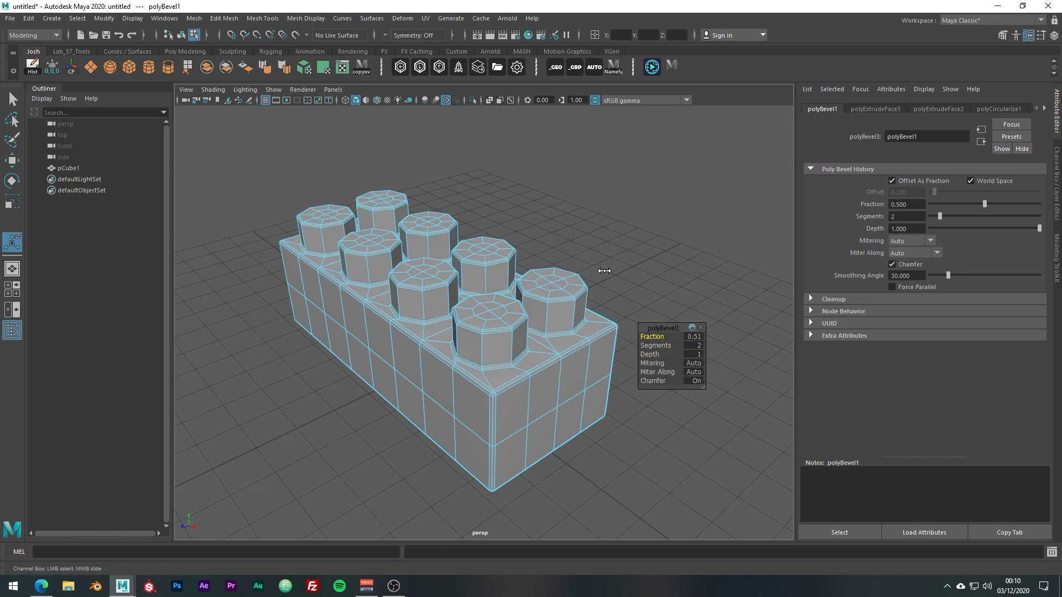
middle_click_drag(603, 273, 606, 268)
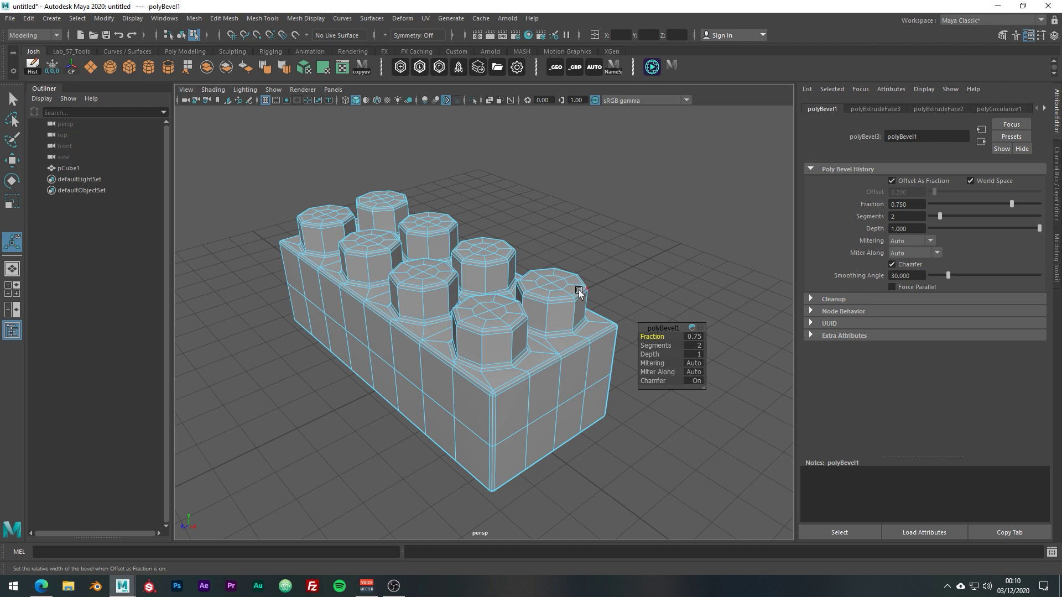
right_click_drag(494, 317, 553, 280)
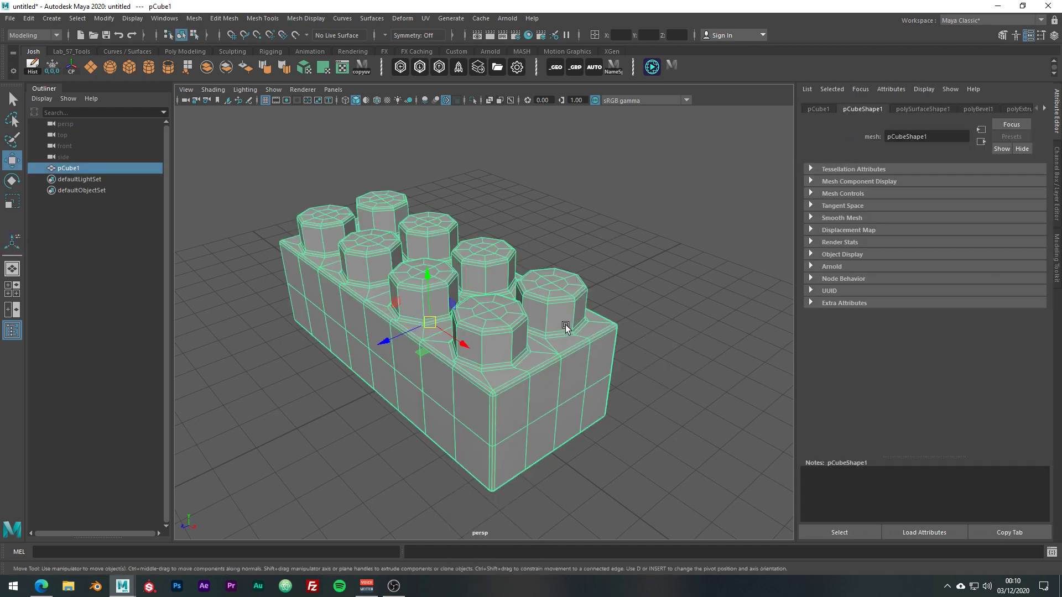
left_click(676, 272)
left_click_drag(676, 272, 647, 352, "alt")
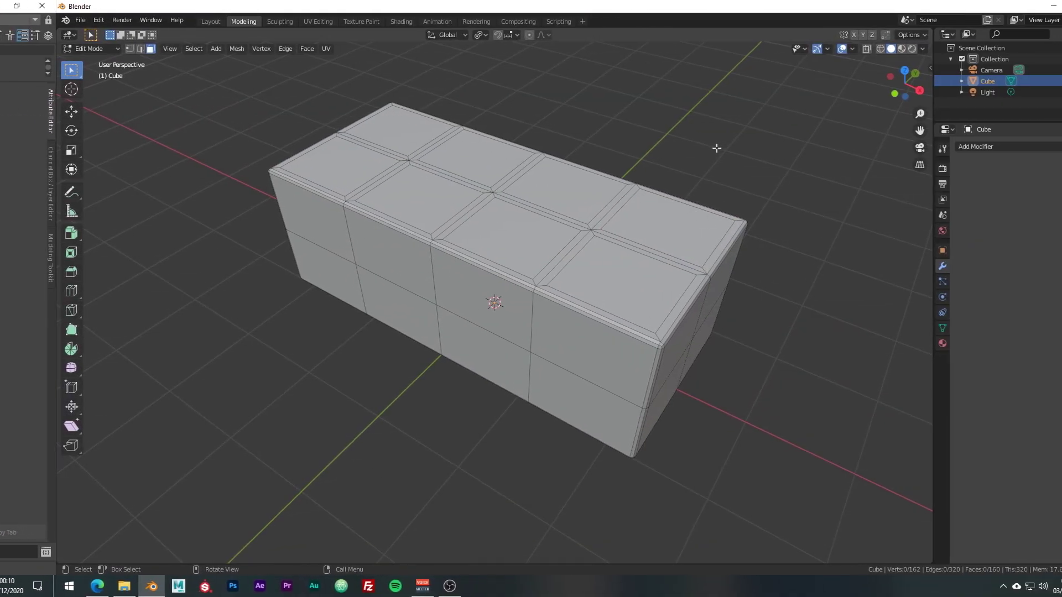
Add transverse and lengthwise loop cuts across the Blender cube with Loop Cut.
left_click(25, 291)
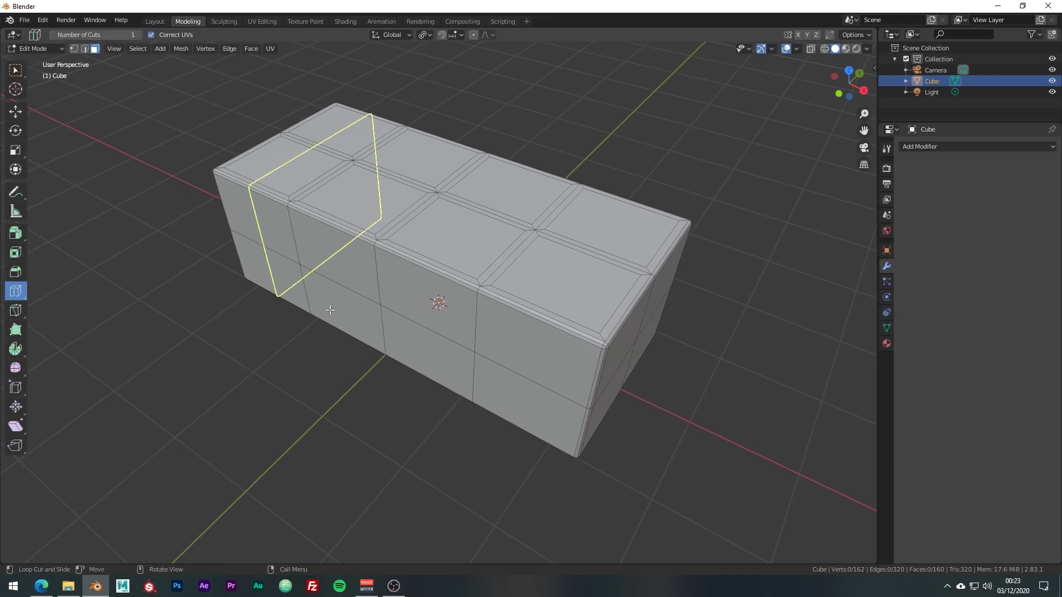
left_click(530, 314)
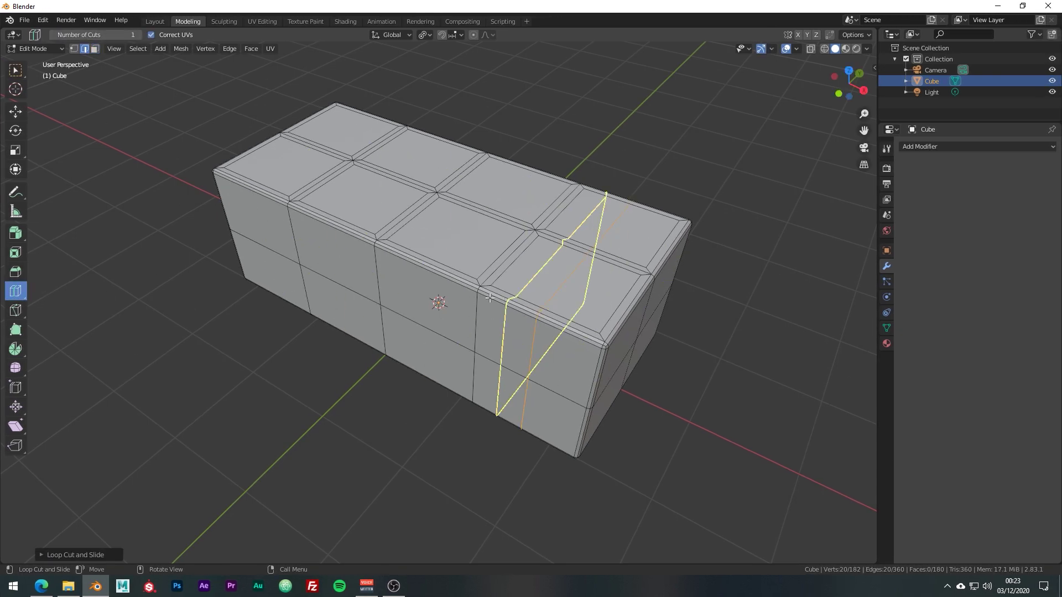
left_click(434, 275)
left_click_drag(362, 238, 343, 231)
left_click(238, 185)
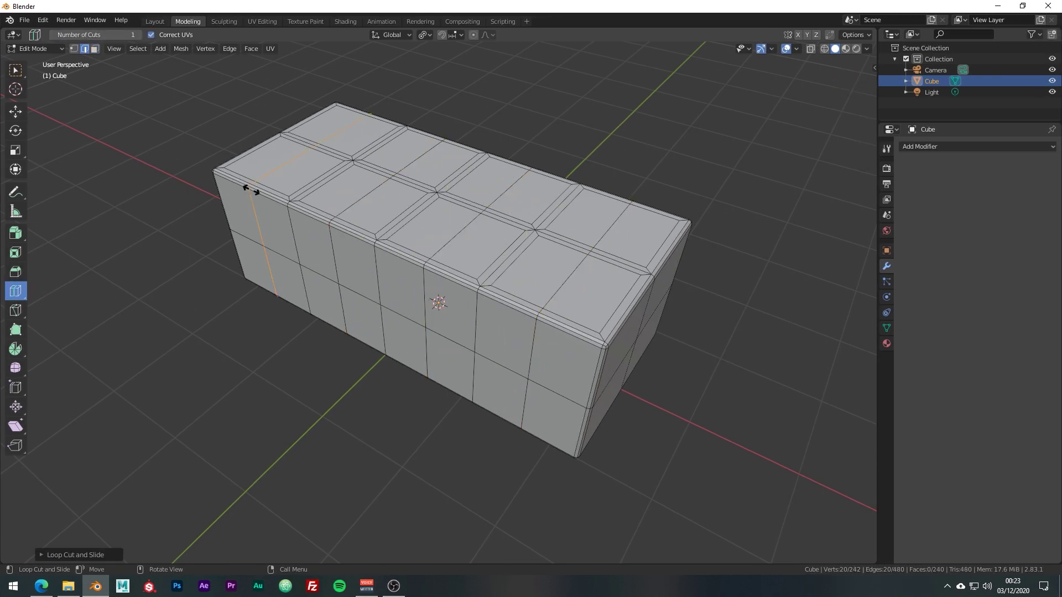
left_click(368, 143)
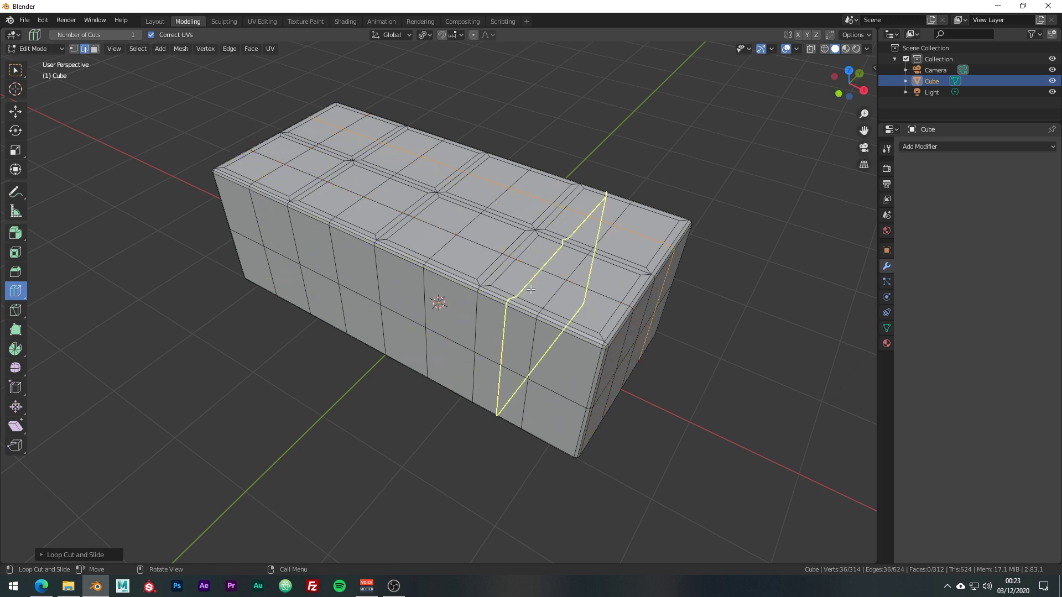
In face select mode, select the 2×2 top-face patches of the front and middle studs.
key("w")
key("3")
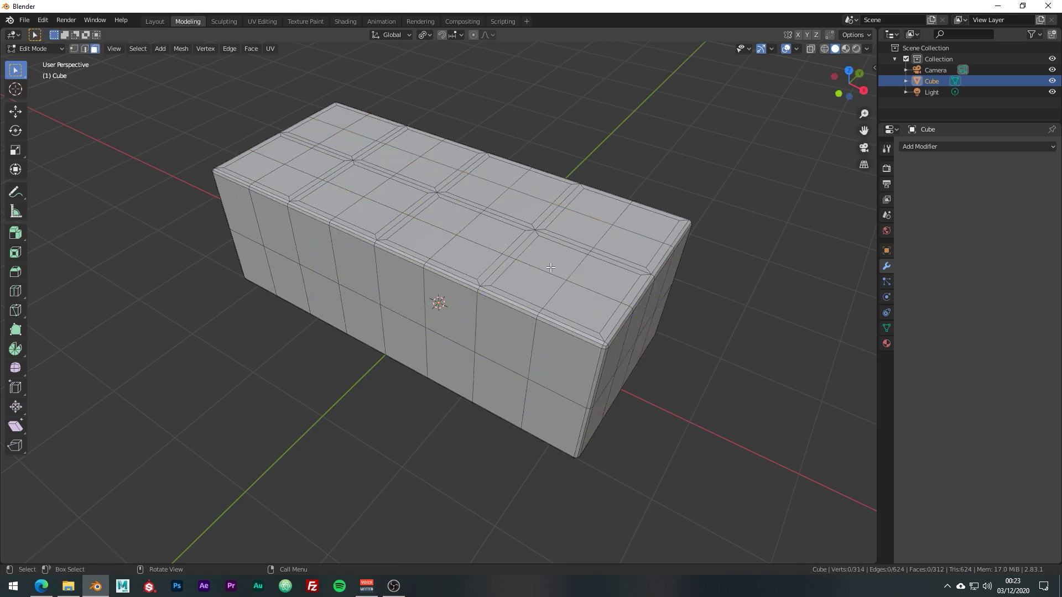
left_click(545, 281)
left_click(589, 298, "ctrl")
left_click(630, 236, "ctrl")
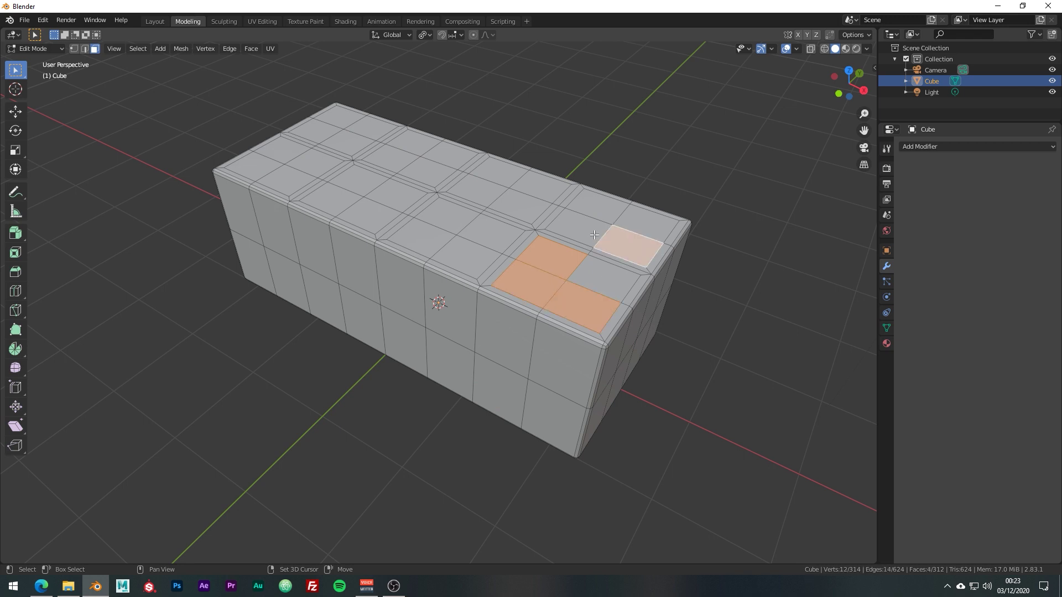
left_click(648, 220, "ctrl")
left_click(603, 206, "ctrl")
left_click(603, 279, "ctrl")
left_click(485, 239, "ctrl")
left_click(482, 188, "ctrl")
left_click(515, 200, "ctrl")
Add the back-left patches to complete all eight 2×2 selections, 32 faces in total.
left_click(415, 143, "ctrl")
left_click(348, 198, "ctrl")
left_click(314, 163, "ctrl")
left_click(254, 168, "ctrl")
left_click(282, 149, "ctrl")
left_click(315, 130, "ctrl")
left_click(369, 126, "ctrl")
left_click(348, 140, "ctrl")
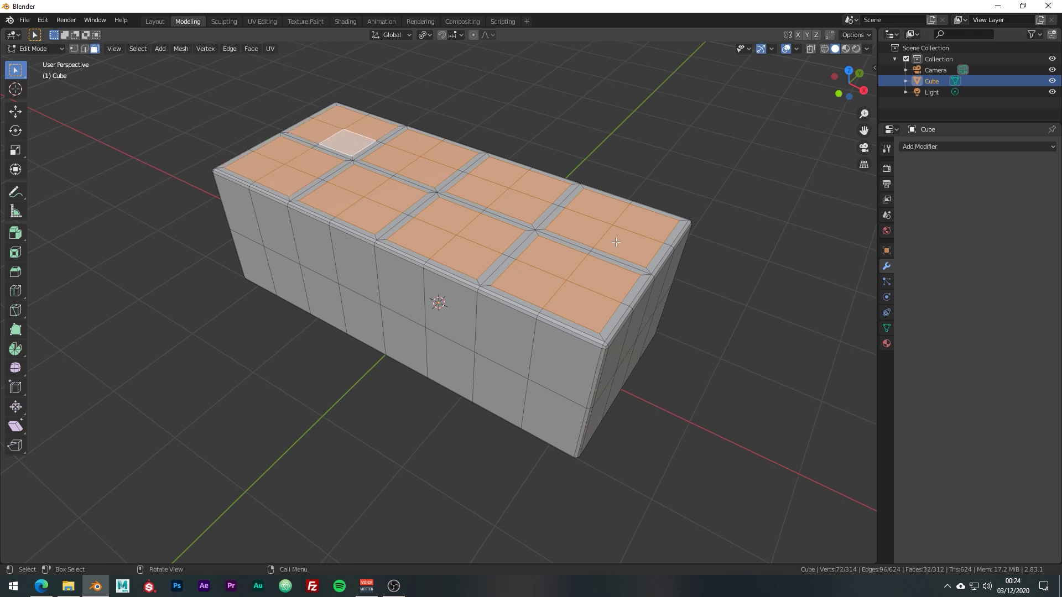
middle_click_drag(774, 357, 776, 366)
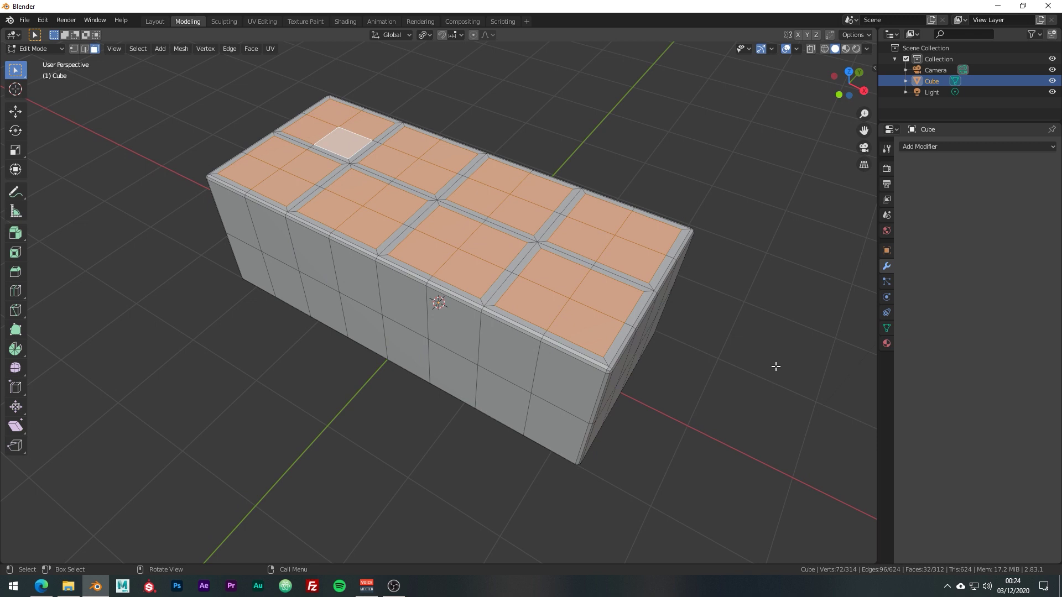
Enable the Mesh: LoopTools add-on in Preferences after searching 'loop', then close the window.
left_click(44, 21)
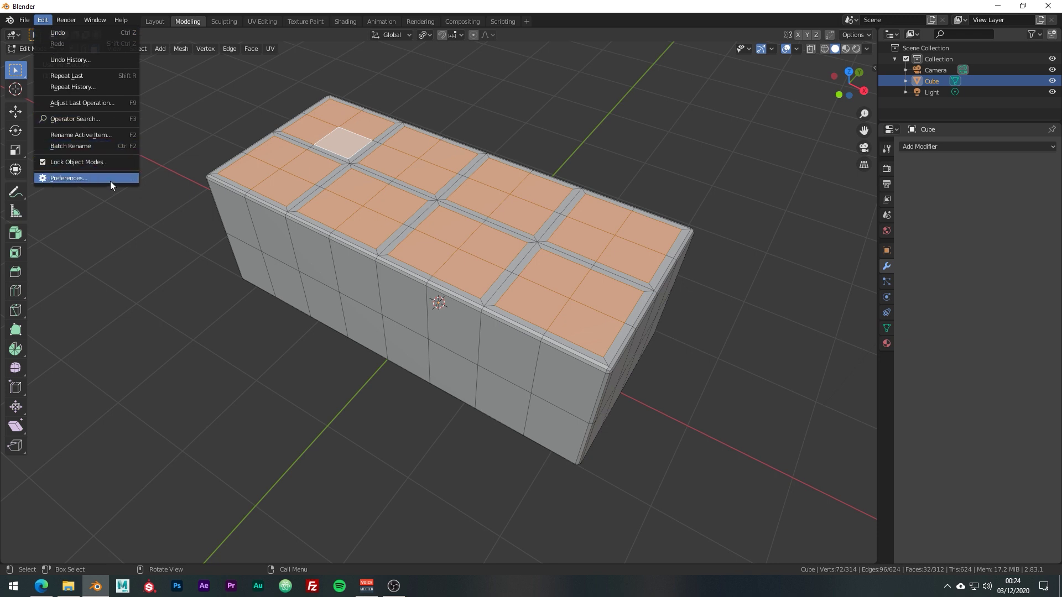
left_click(69, 178)
left_click_drag(125, 48, 319, 97)
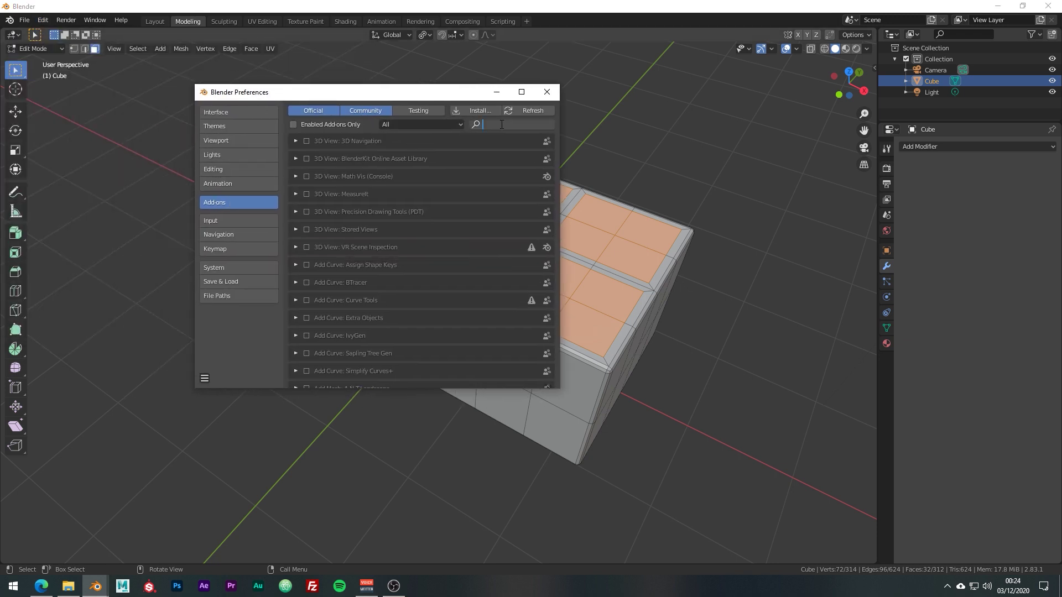
type("loop")
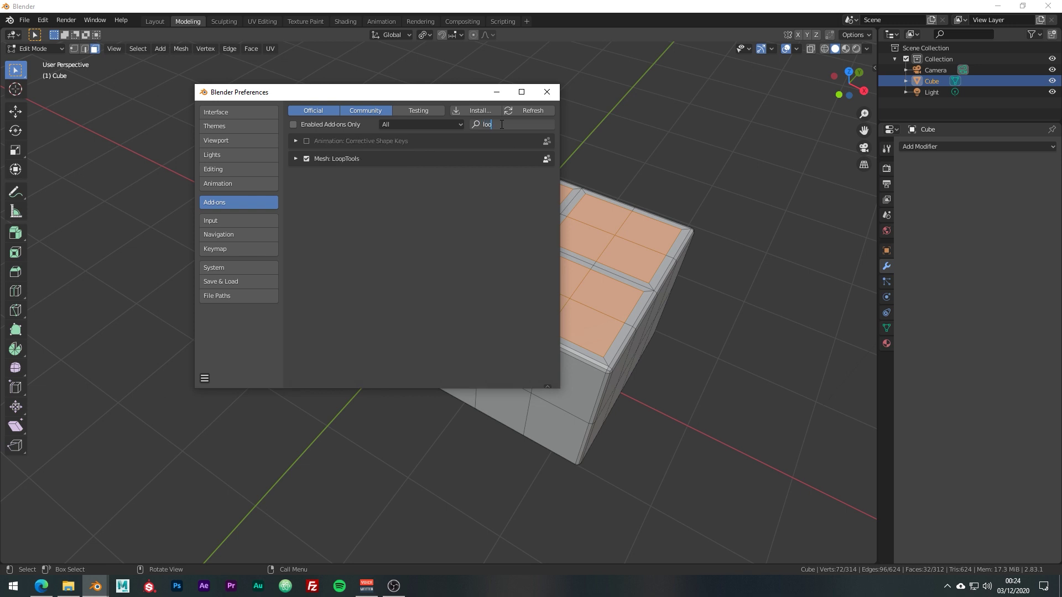
left_click(306, 141)
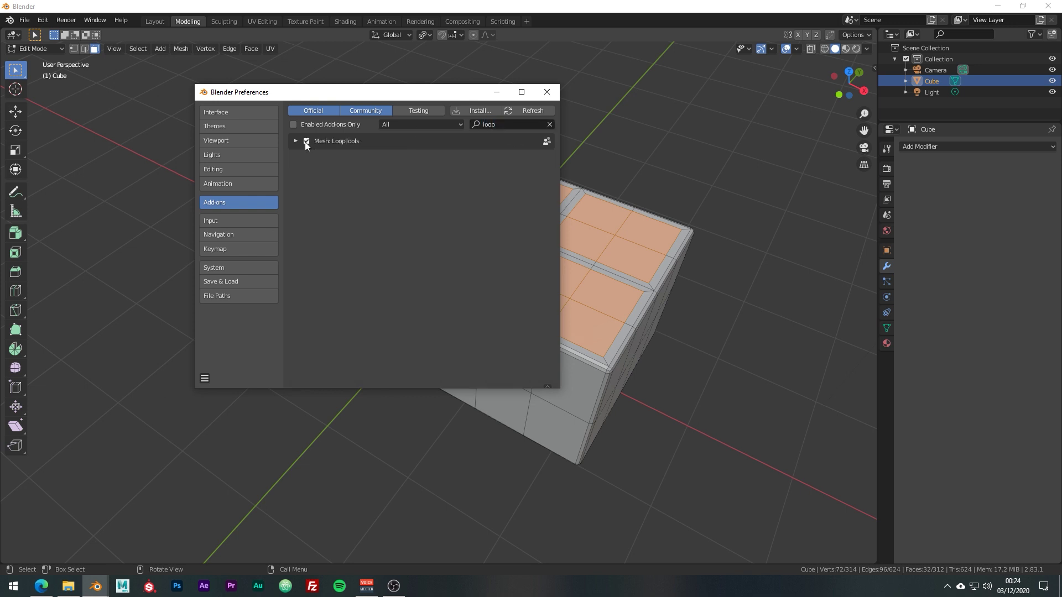
left_click(306, 141)
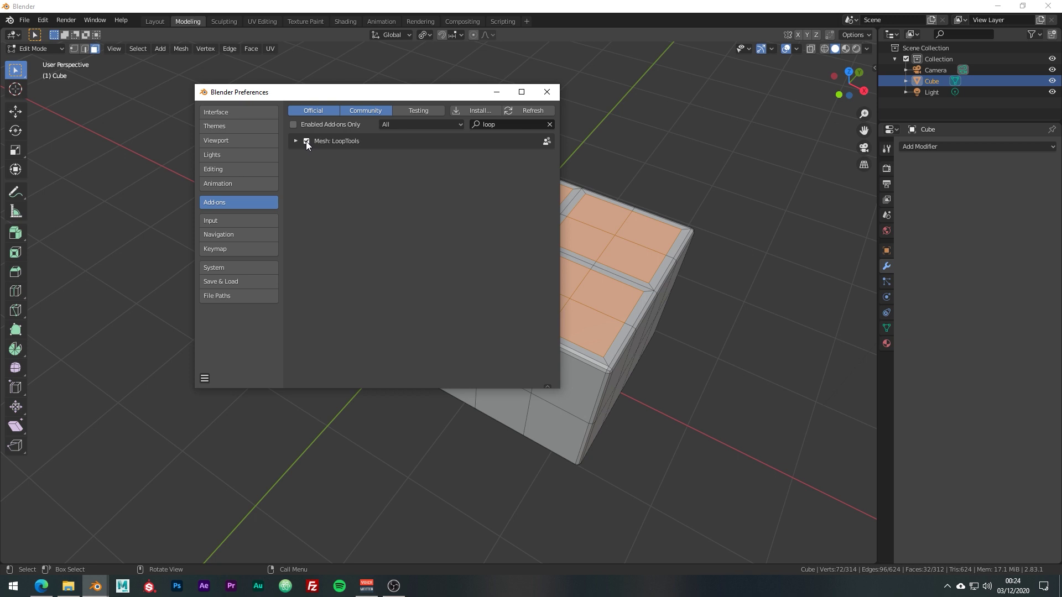
left_click(548, 91)
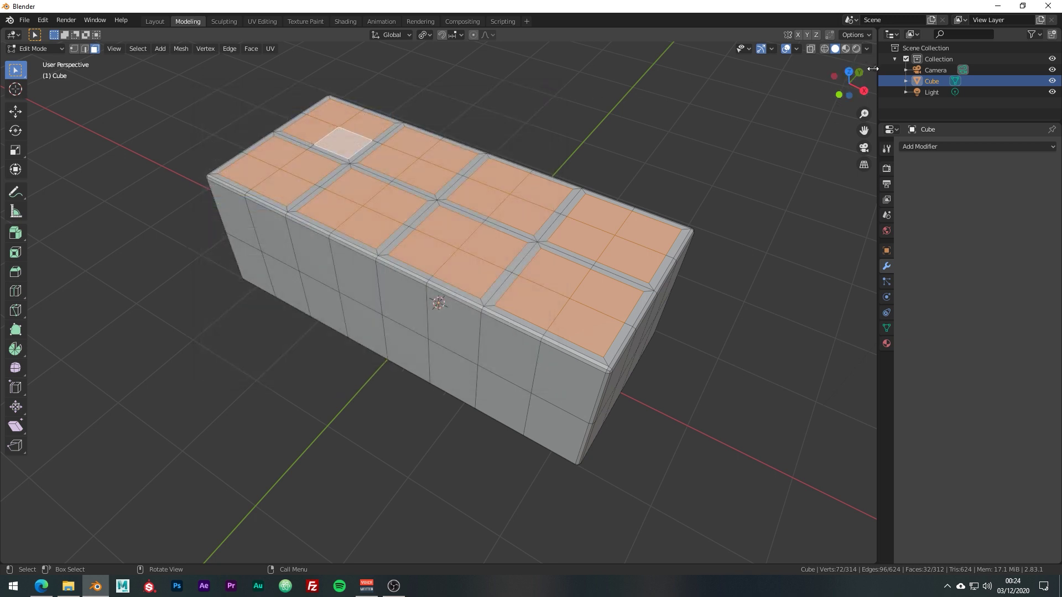
Apply LoopTools Circle from the sidebar to round the eight face patches into octagons.
left_click(872, 68)
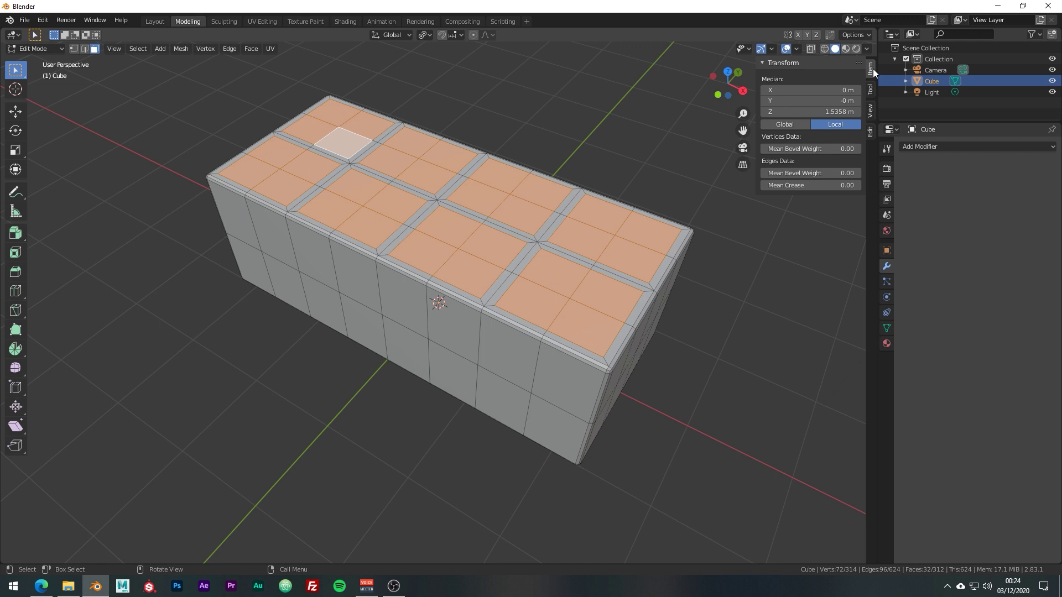
left_click(870, 131)
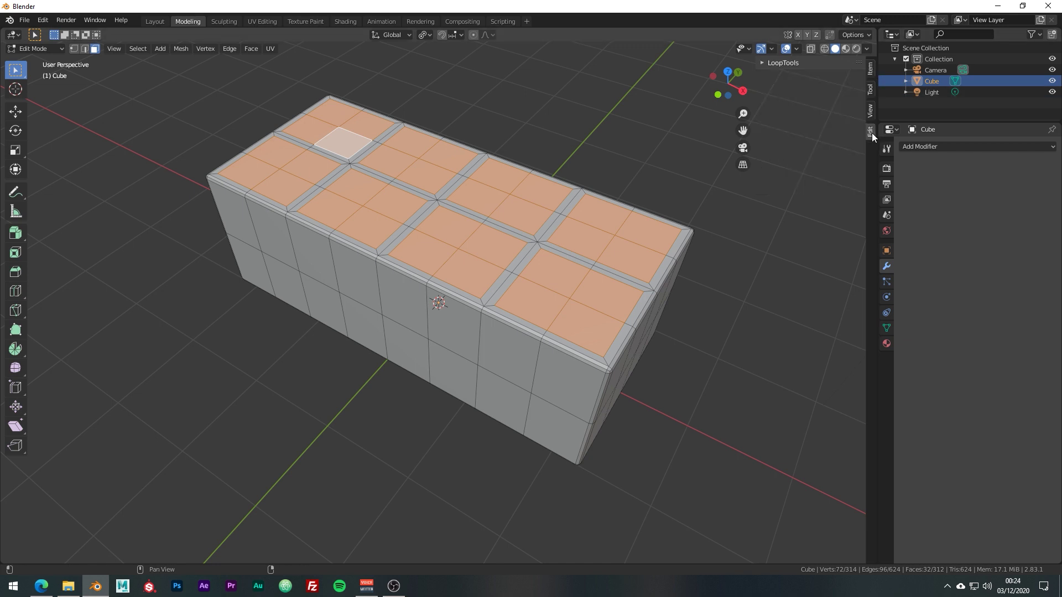
left_click(762, 63)
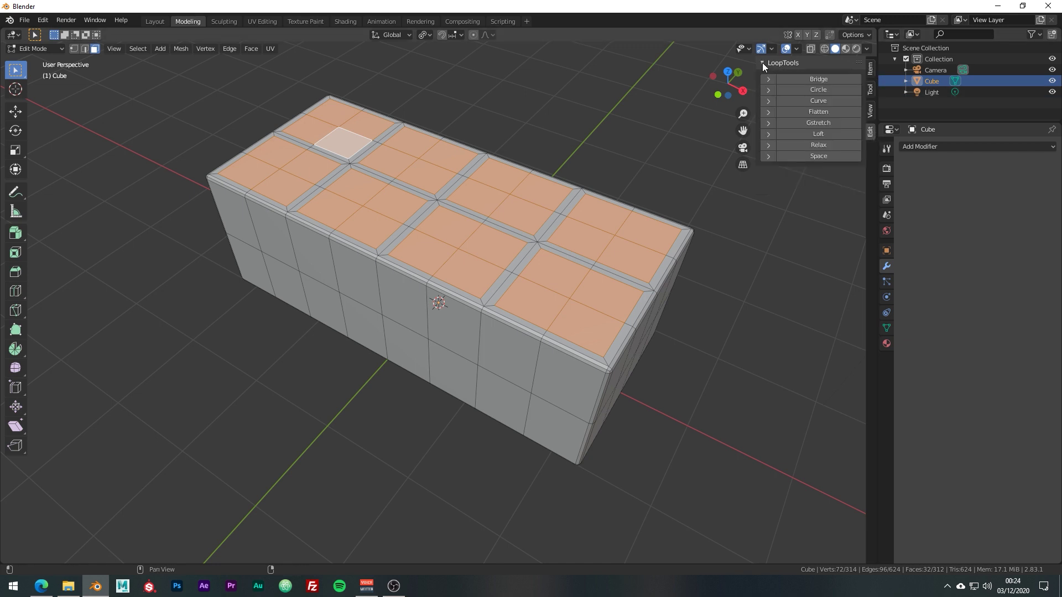
left_click(831, 91)
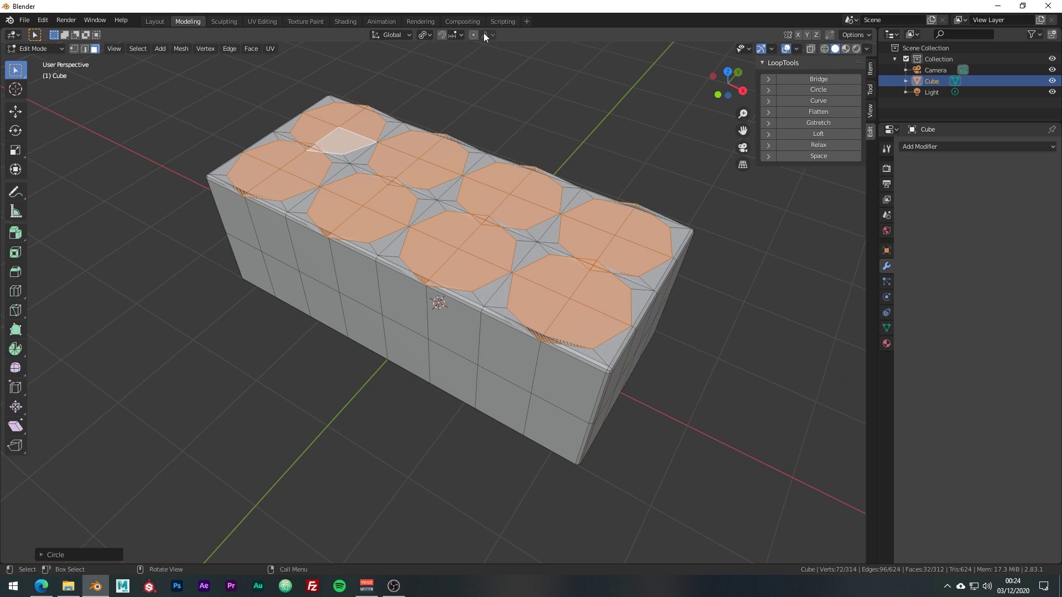
Set the pivot point to Individual Origins and scale each octagon down about its own centre.
left_click(426, 34)
left_click(446, 71)
key("s")
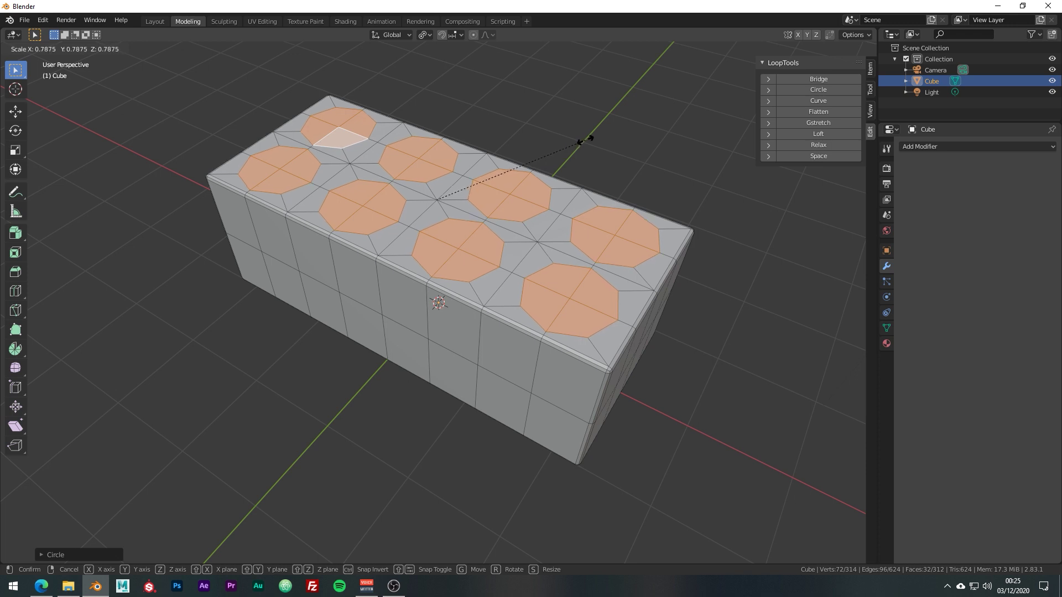
Confirm the octagons at about 0.79 scale and extrude them up about 0.28 m into studs.
left_click(585, 140)
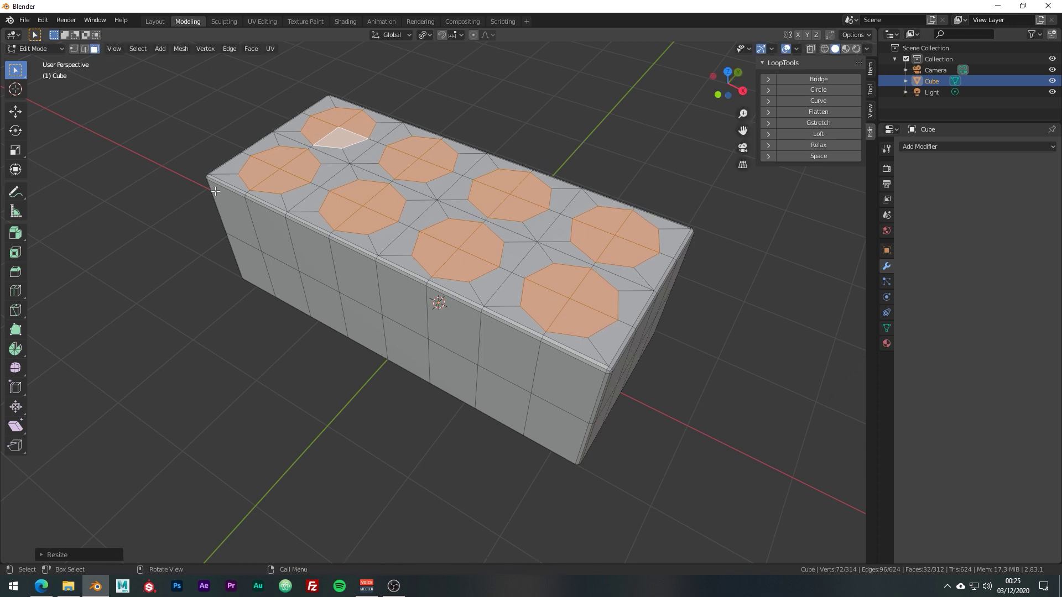
left_click(16, 234)
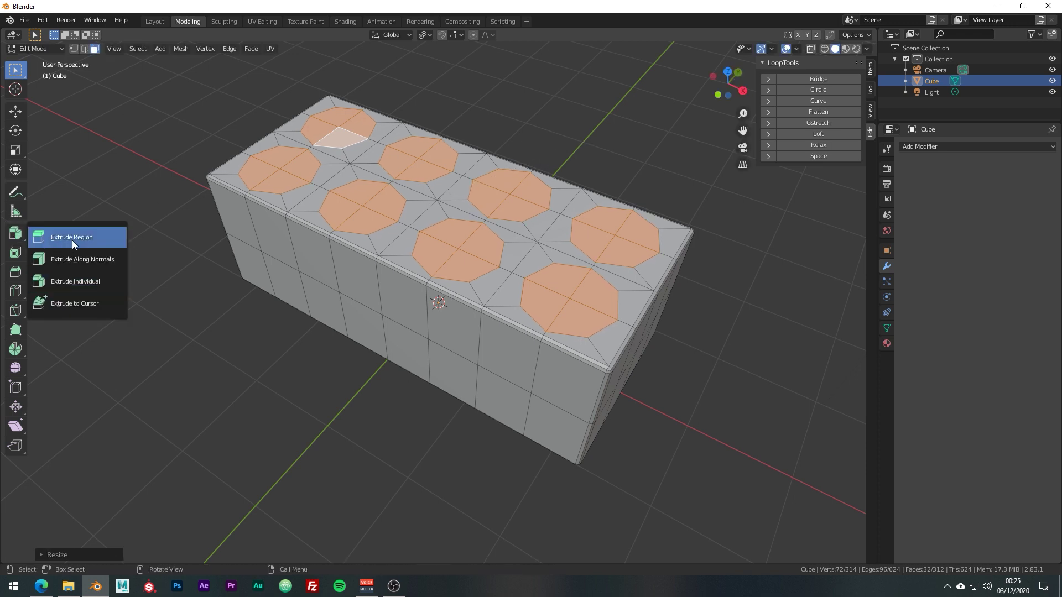
left_click(102, 240)
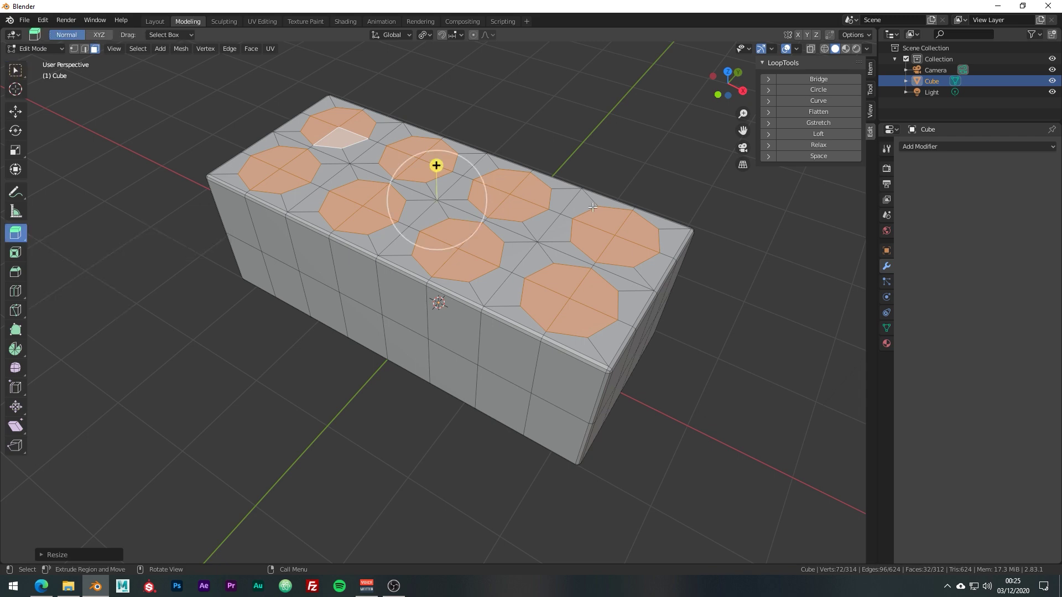
scroll(594, 206, "down", 2)
middle_click_drag(546, 187, 475, 156)
left_click_drag(436, 165, 443, 107)
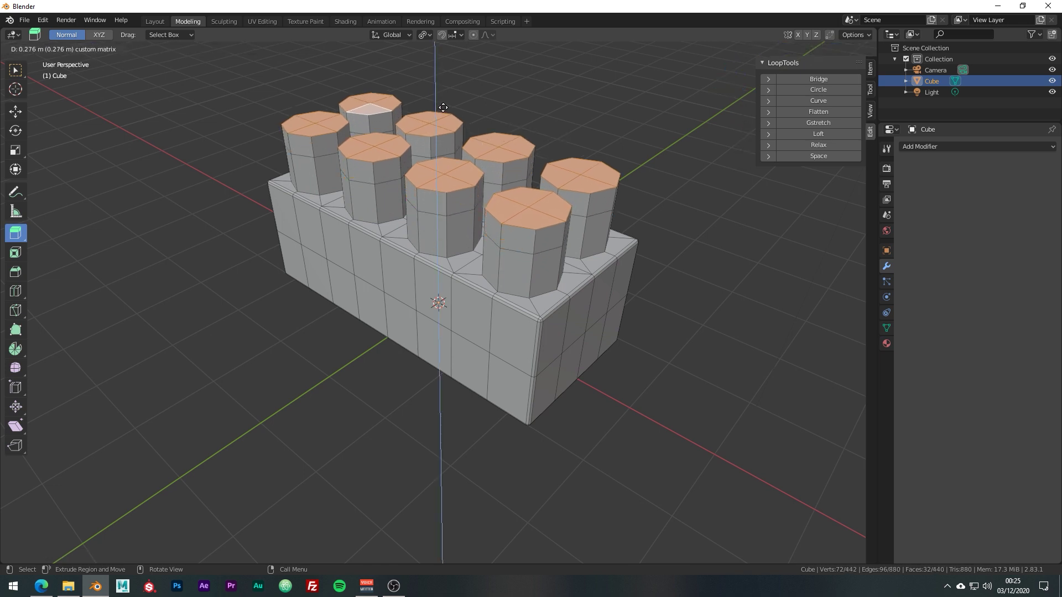
Extrude the stud tops in place and scale them inward to roughly 0.51.
right_click(443, 107)
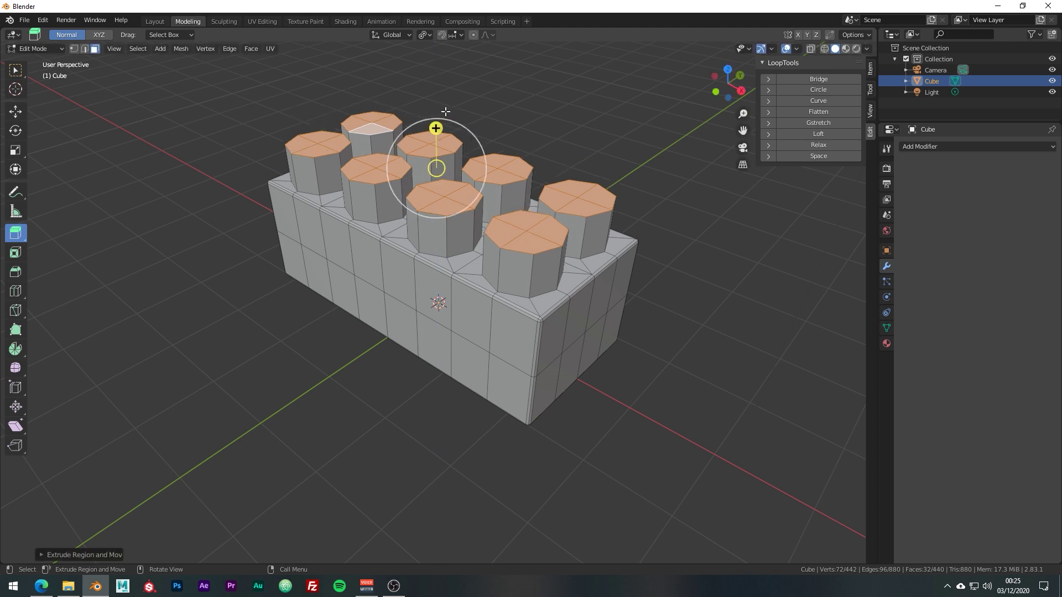
key("s")
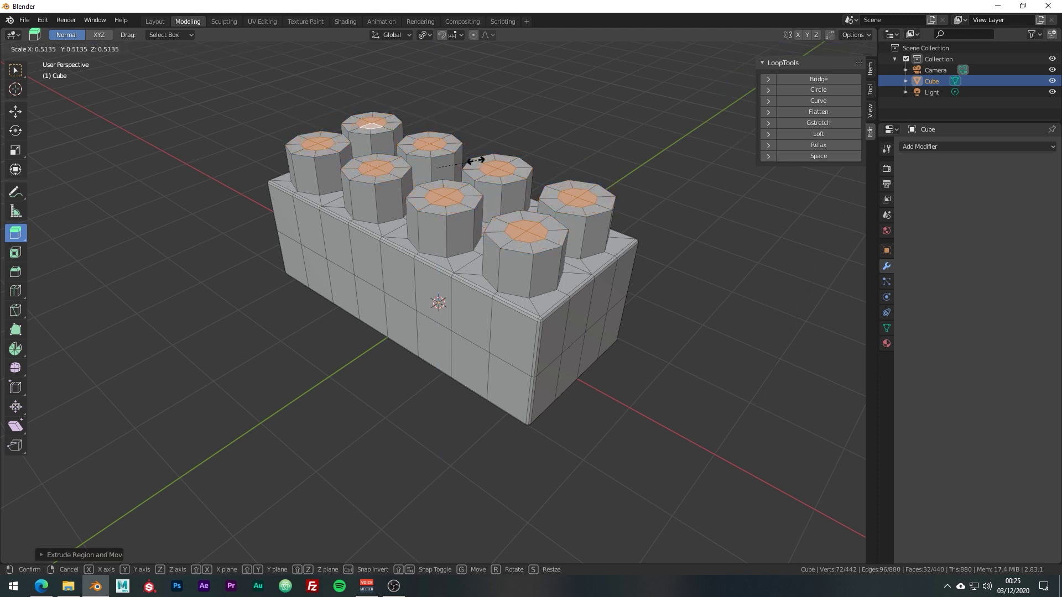
left_click(466, 162)
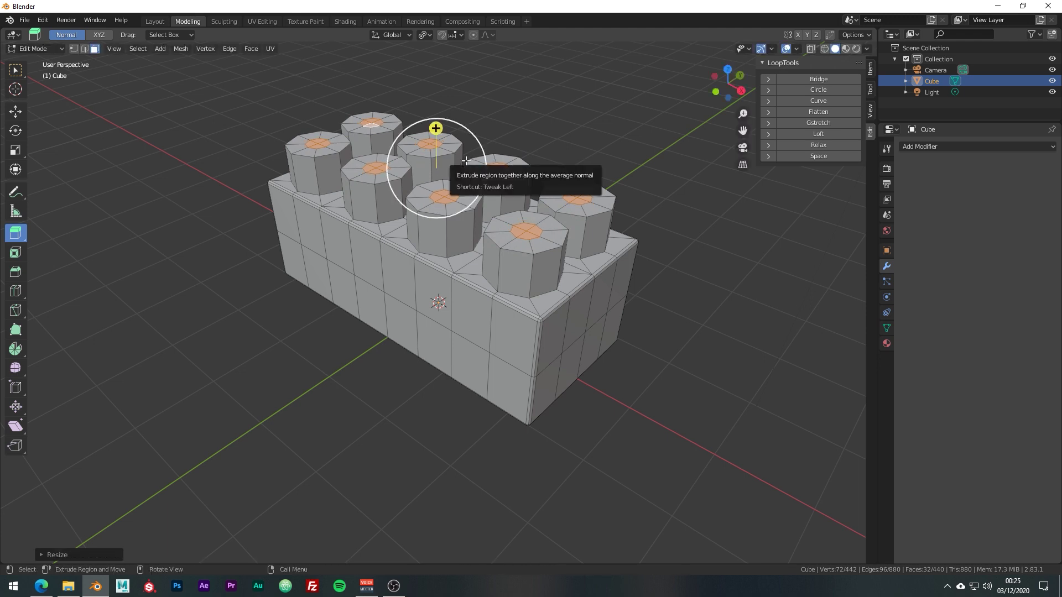
In edge mode, select the top rim loops of the front and middle studs.
key("2")
left_click(694, 282)
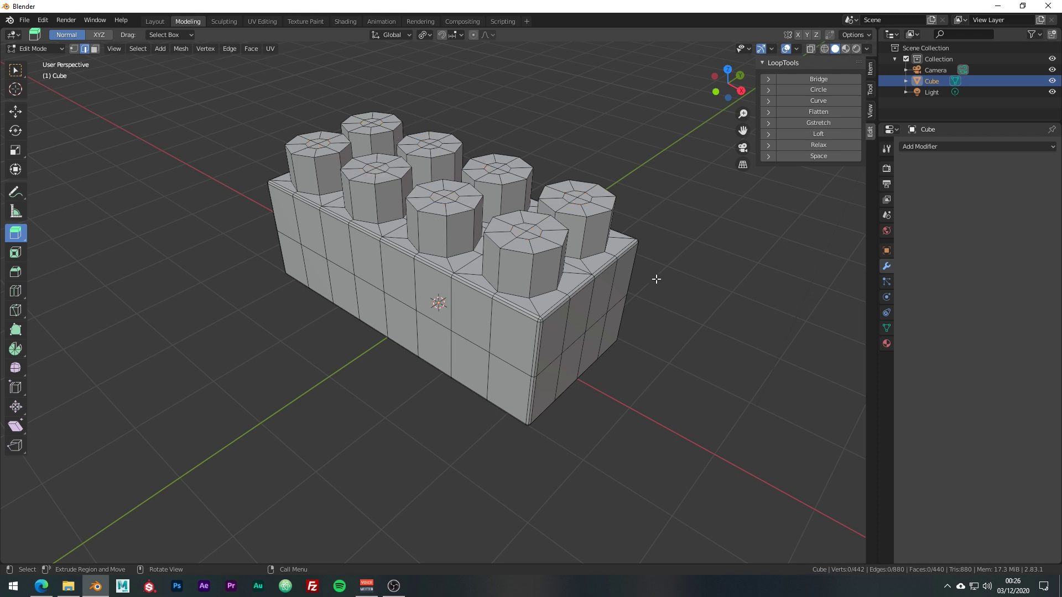
left_click(545, 252, "alt")
left_click(541, 293, "alt+shift")
key("w")
left_click(608, 202, "alt+shift")
left_click(591, 252, "alt+shift")
left_click(509, 184, "alt+shift")
left_click(468, 243, "alt+shift")
left_click(479, 206, "alt+shift")
Add the remaining studs' rim loops and bevel them with 2 segments, about 0.042 m wide.
middle_click_drag(478, 206, 443, 196)
left_click(439, 198, "alt+shift")
left_click(451, 160, "alt+shift")
left_click(406, 185, "alt+shift")
left_click(391, 235, "alt+shift")
left_click(320, 211, "alt+shift")
left_click(334, 160, "alt+shift")
left_click(381, 126, "alt+shift")
left_click(348, 167, "alt+shift")
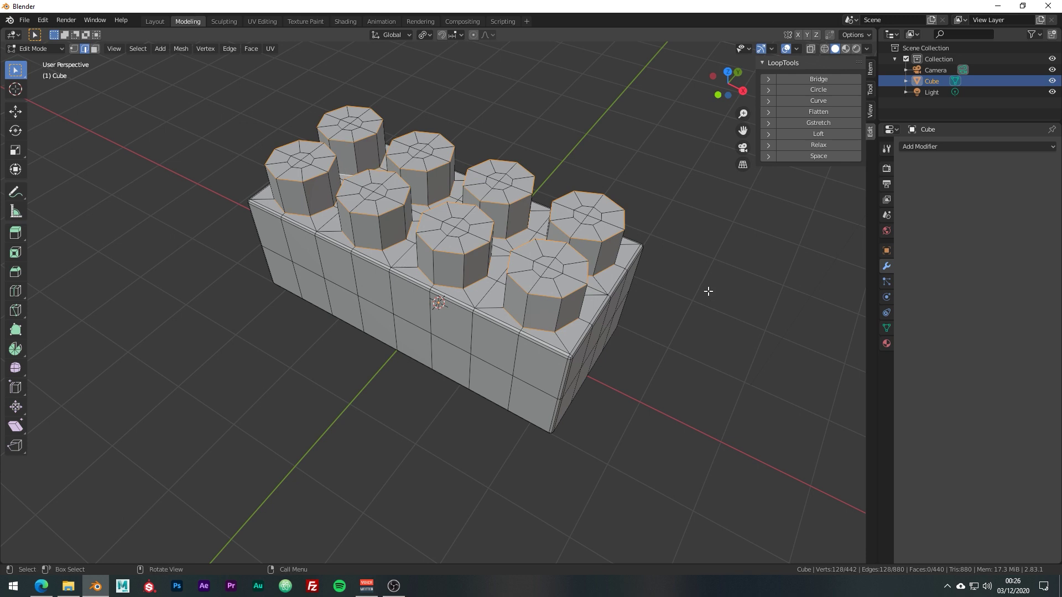
key("ctrl+b")
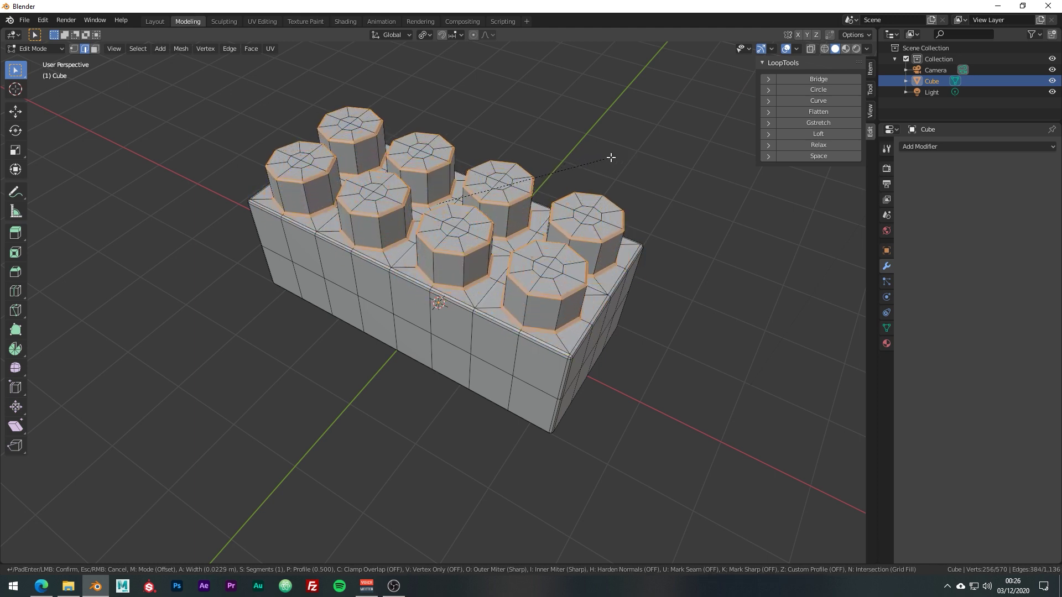
scroll(612, 157, "up", 1)
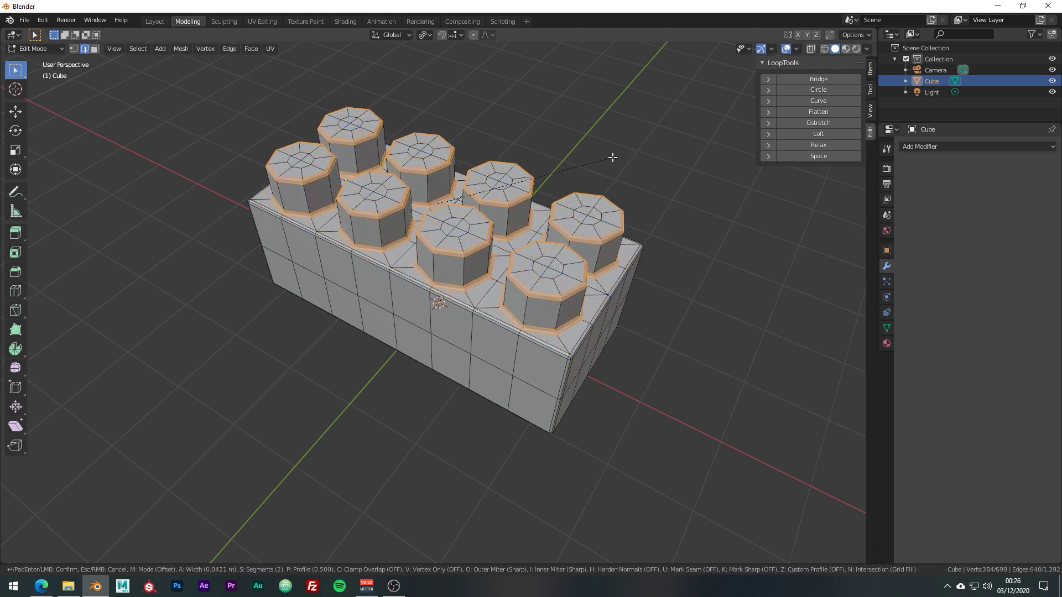
Confirm the rim bevel and give the brick a Subdivision Surface modifier at Viewport level 2.
left_click(612, 157)
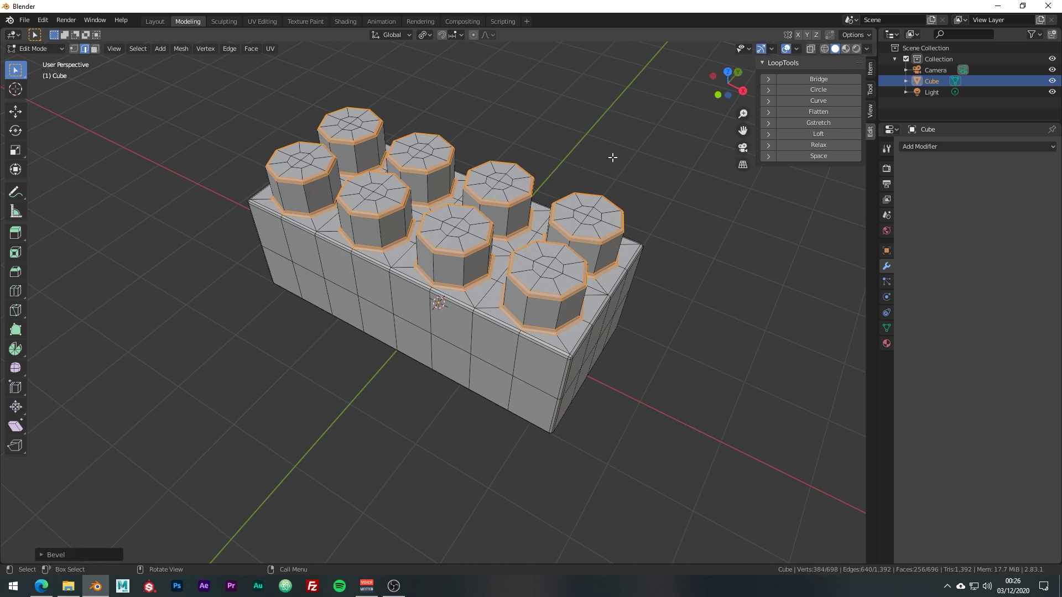
left_click(155, 22)
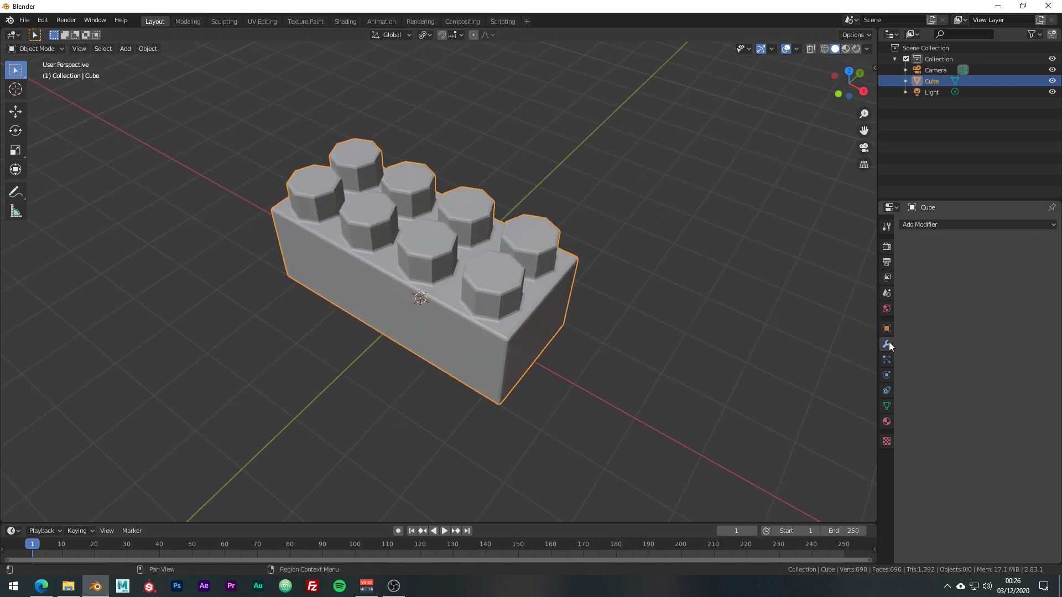
left_click(922, 224)
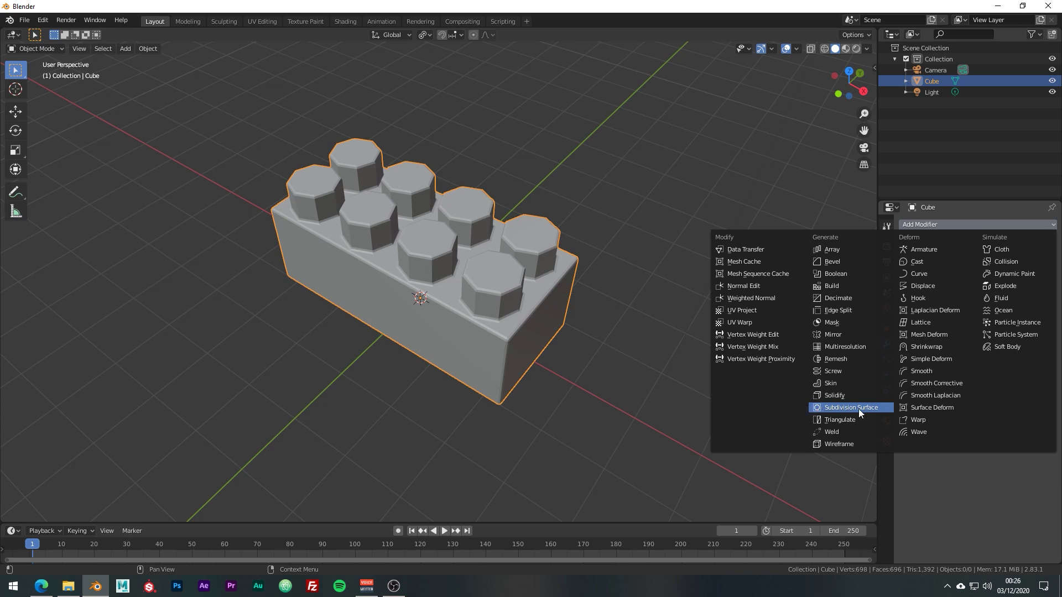
left_click(879, 408)
middle_click_drag(811, 367, 837, 330)
left_click(971, 309)
Apply Shade Smooth to the brick and deselect it to view the rounded LEGO brick.
middle_click_drag(541, 201, 552, 209)
scroll(584, 227, "up", 3)
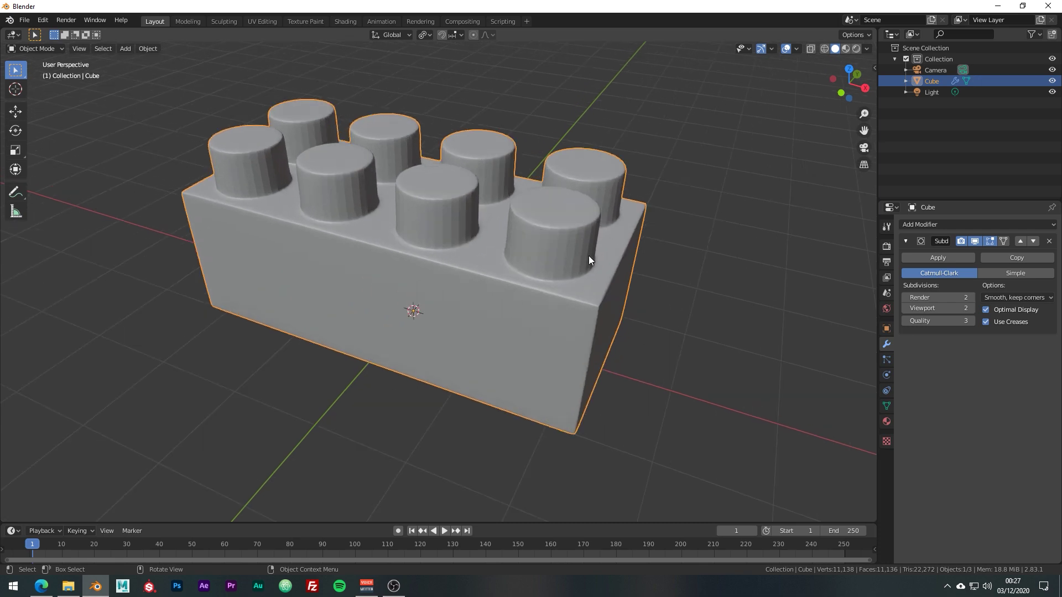
right_click(670, 163)
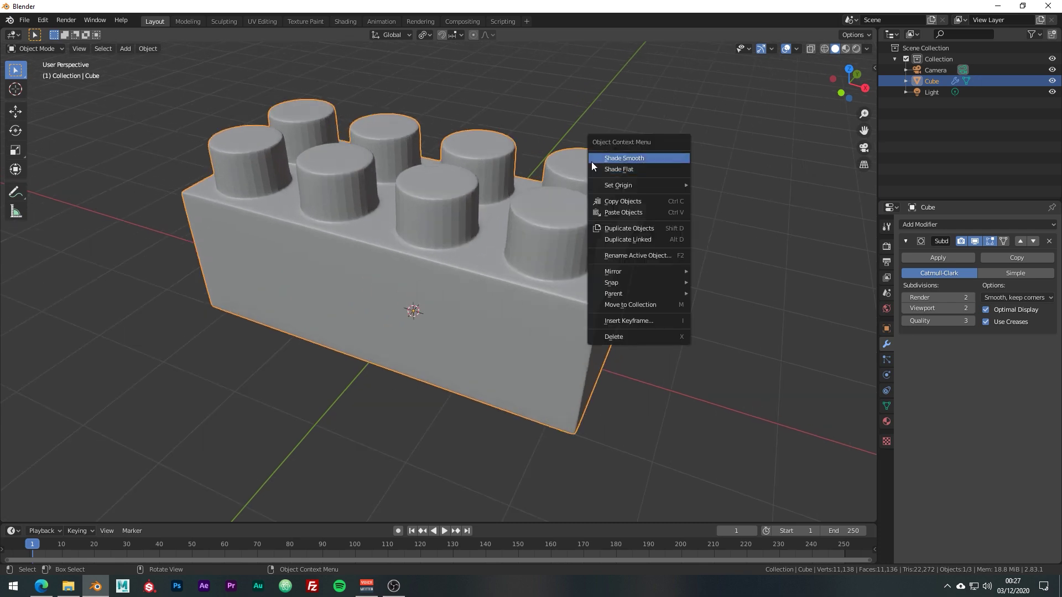
left_click(653, 160)
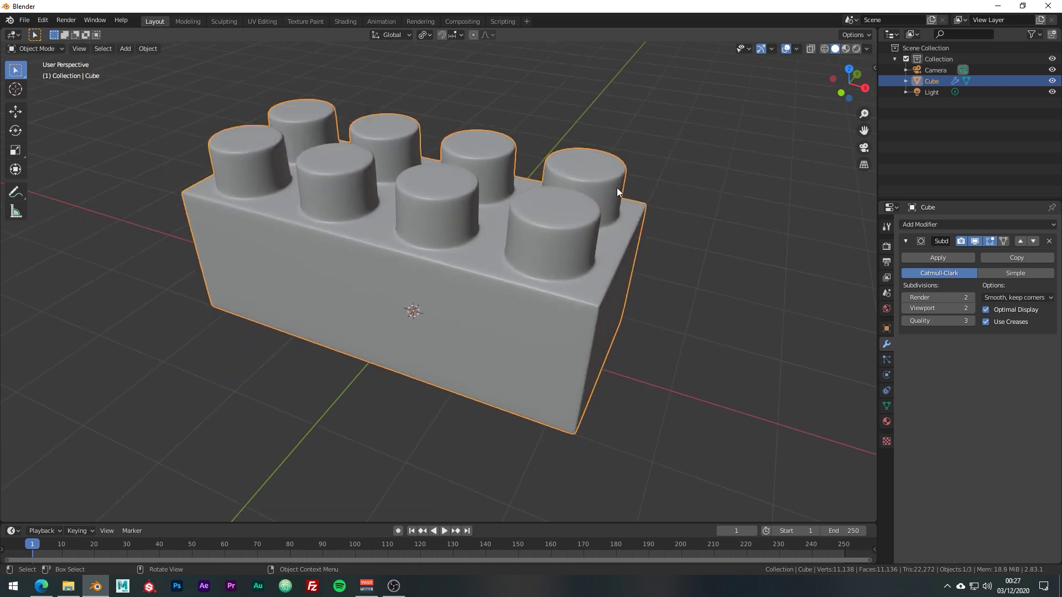
scroll(616, 187, "down", 4)
left_click(659, 230)
mouse_move(659, 231)
middle_mouse_down()
mouse_move(602, 242)
mouse_move(461, 214)
mouse_move(669, 227)
middle_mouse_up()
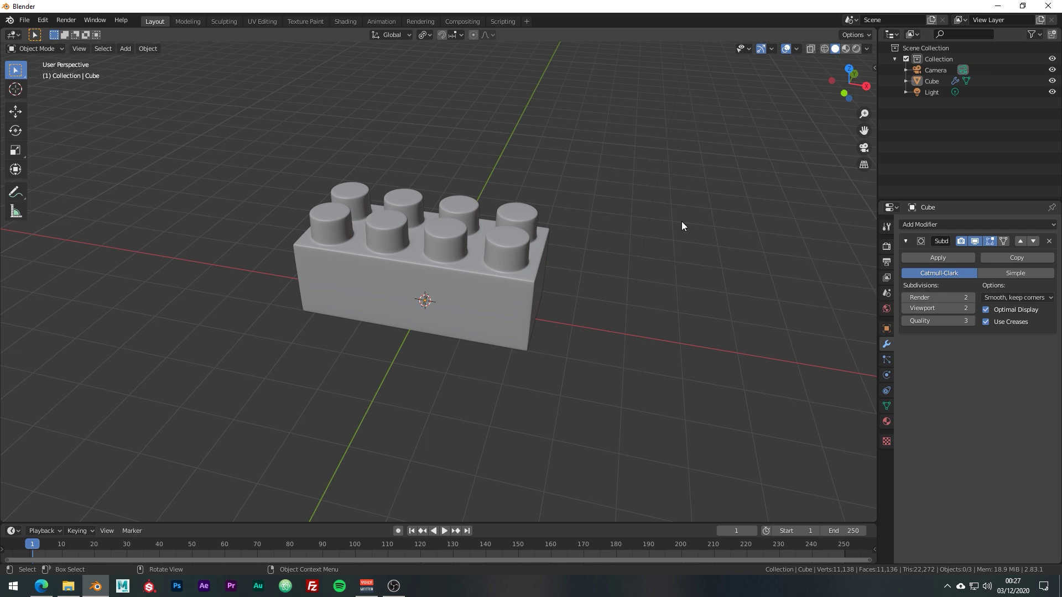
middle_click_drag(681, 225, 653, 234)
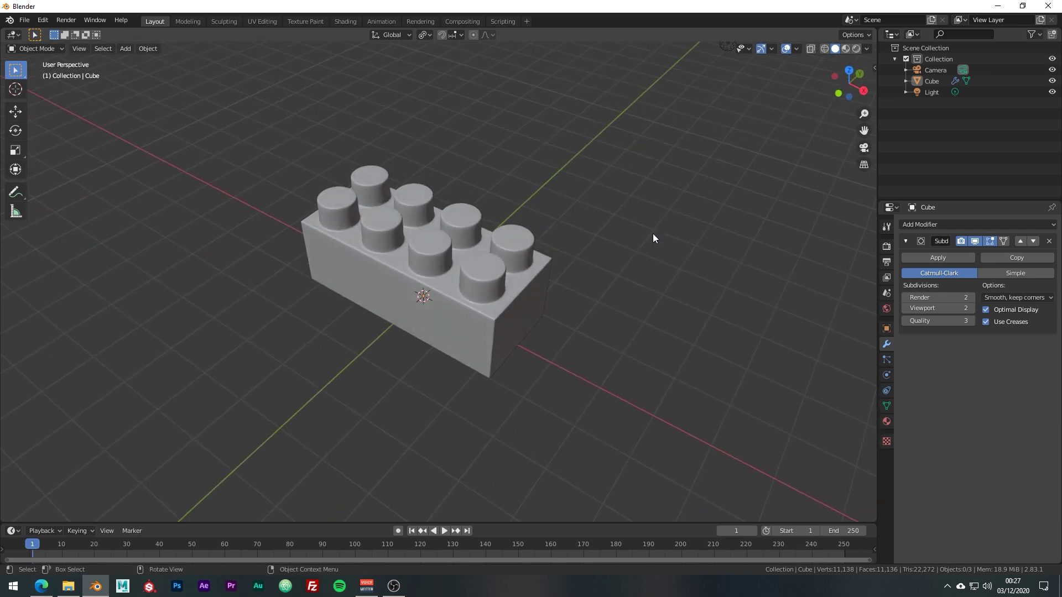